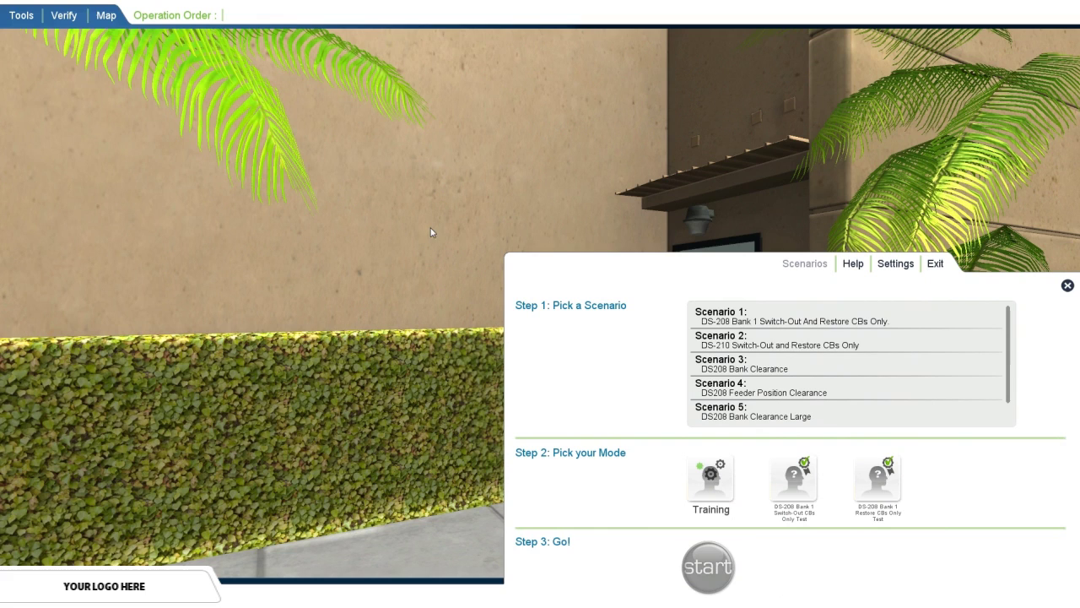
Step: Start Scenario 1's Switch-Out CBs Only test, set local control, and enable bells and buzzers
click(742, 317)
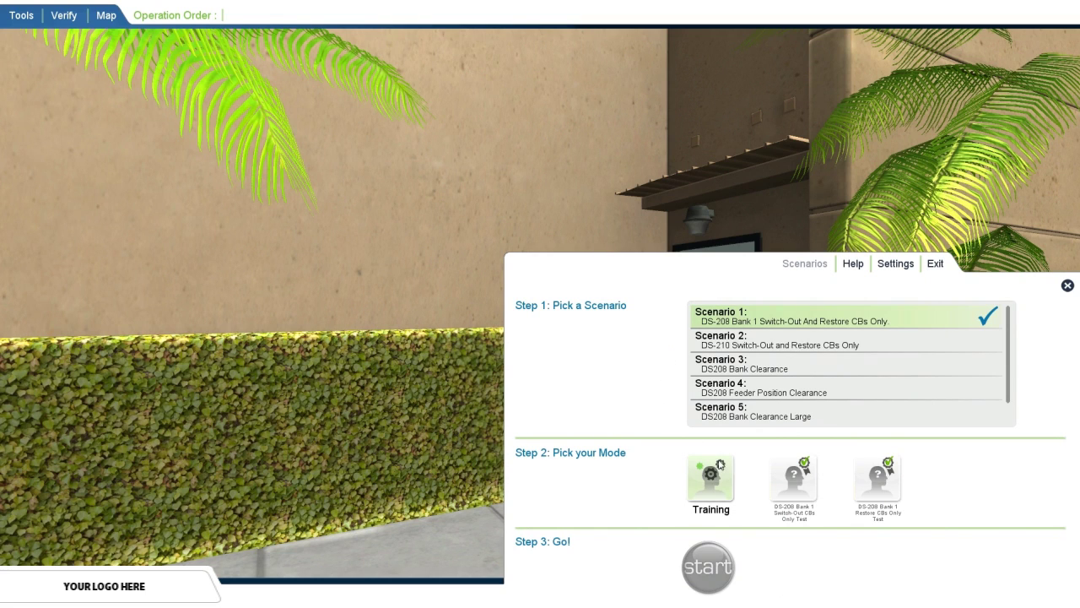
click(720, 464)
click(795, 473)
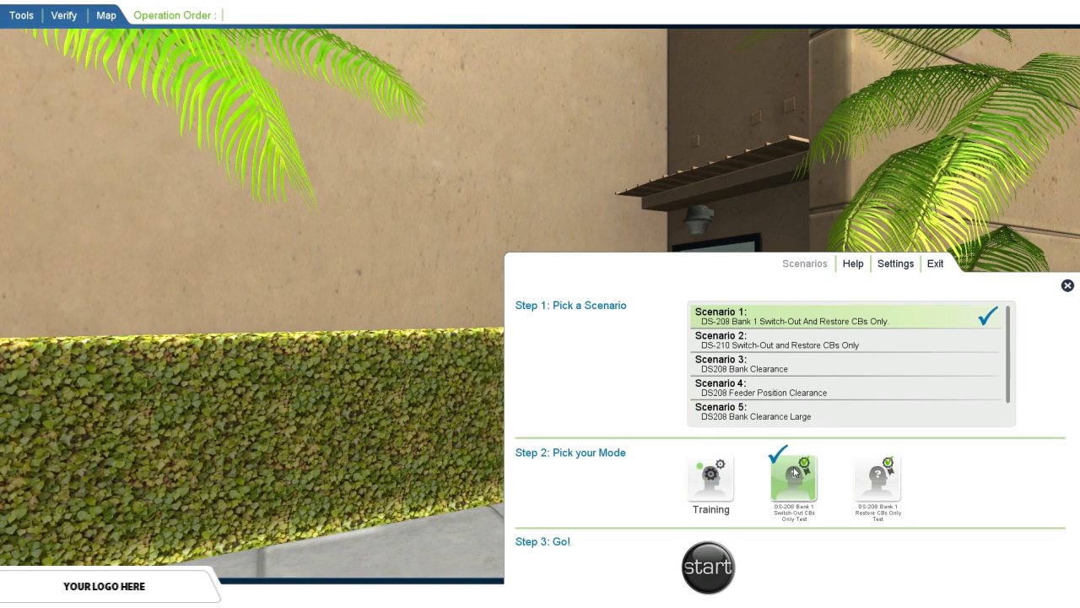
click(708, 567)
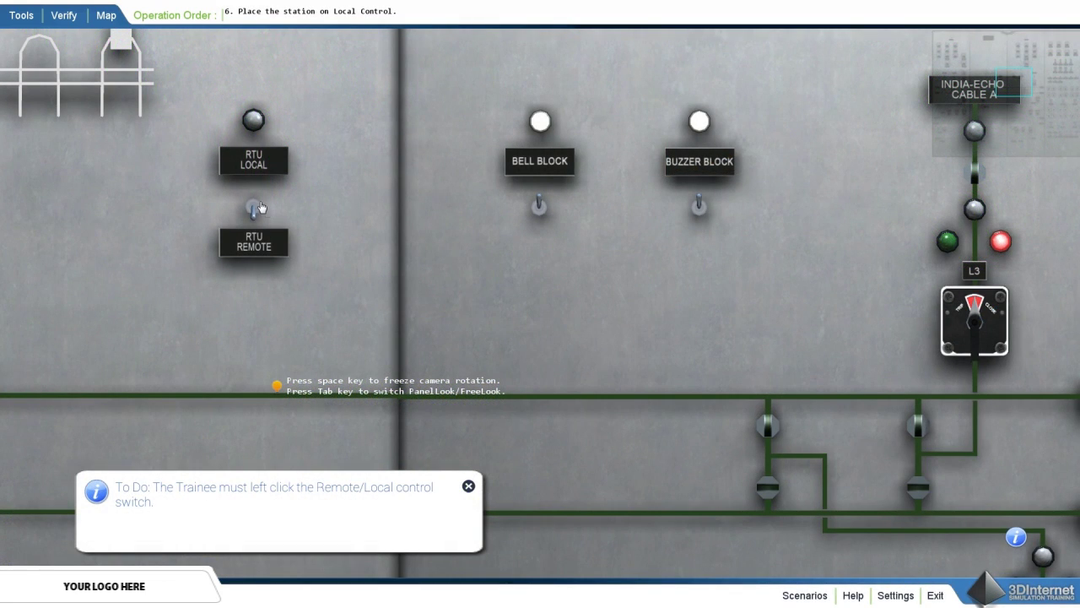
click(253, 208)
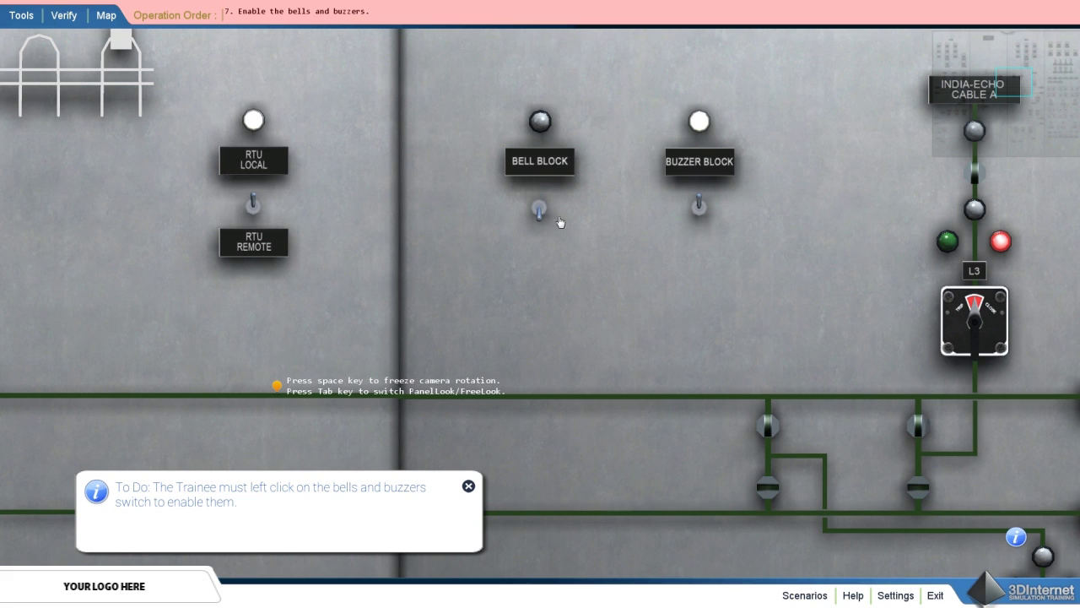
click(700, 207)
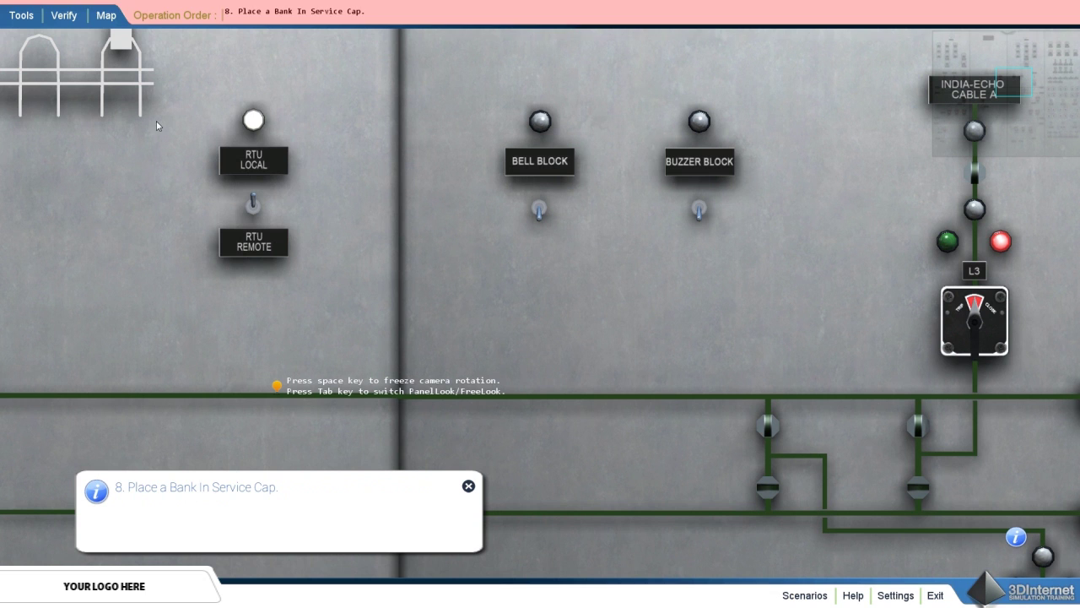
Step: Jump the operation order ahead to step 15.A, Locate the 34.5Kv Bus
click(176, 17)
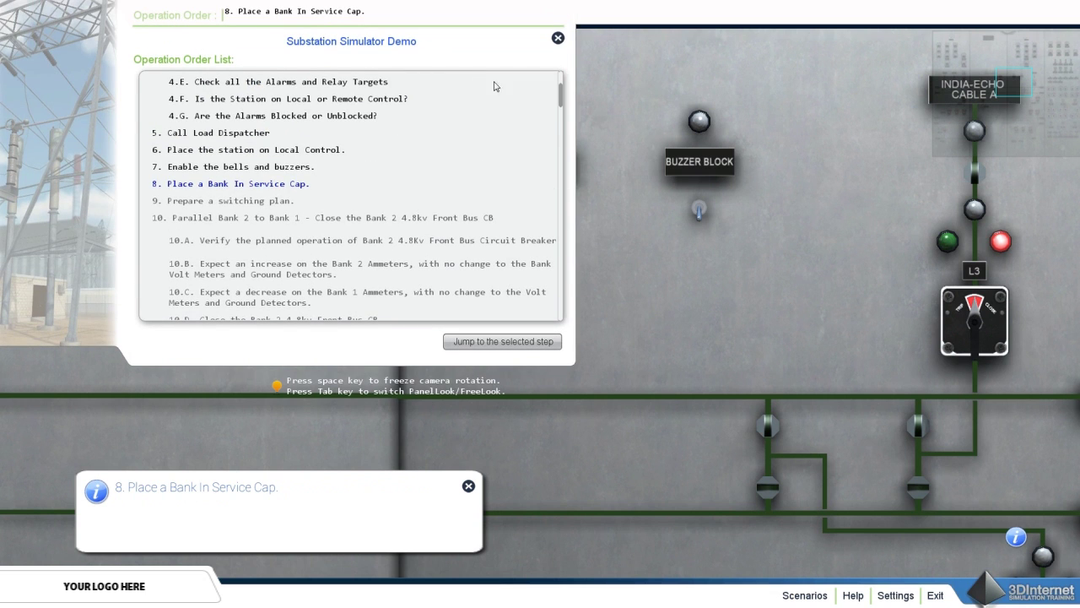
drag(561, 95, 565, 253)
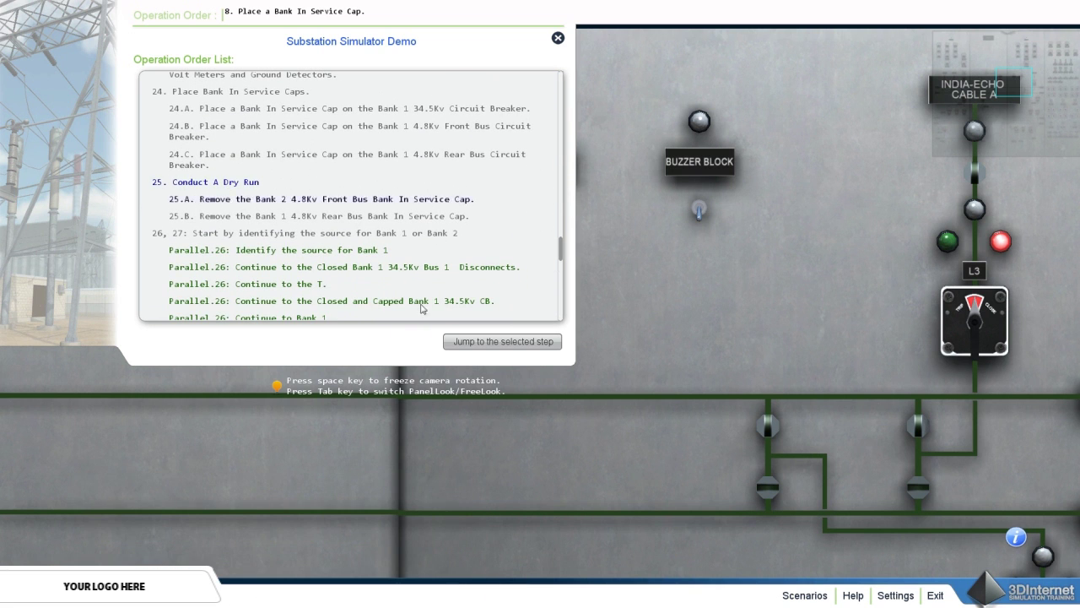
click(474, 342)
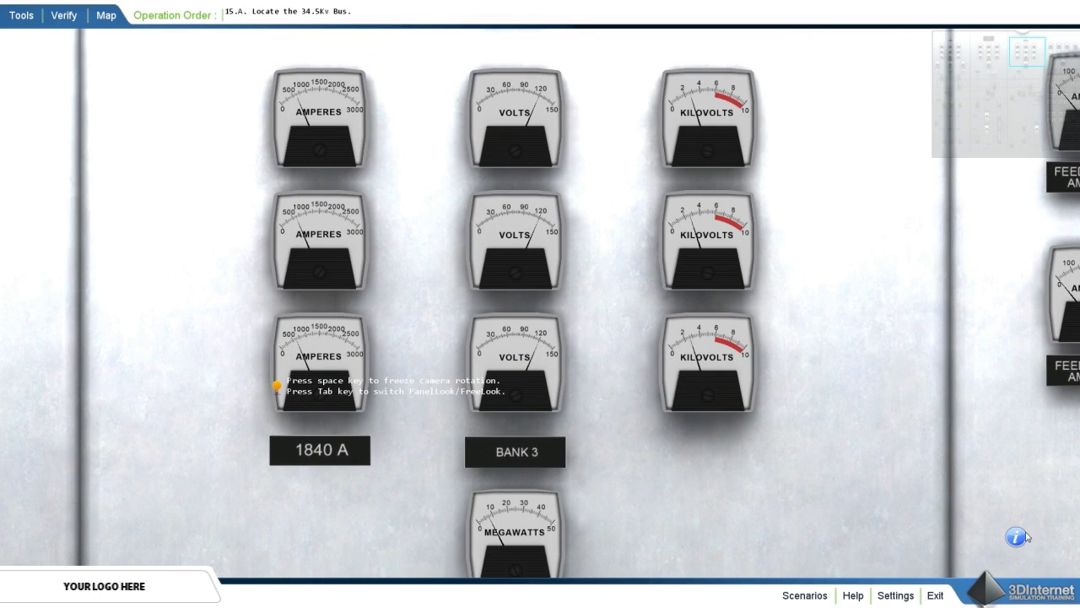
Step: Read the current To Do instruction in the info box, then close it
click(1018, 537)
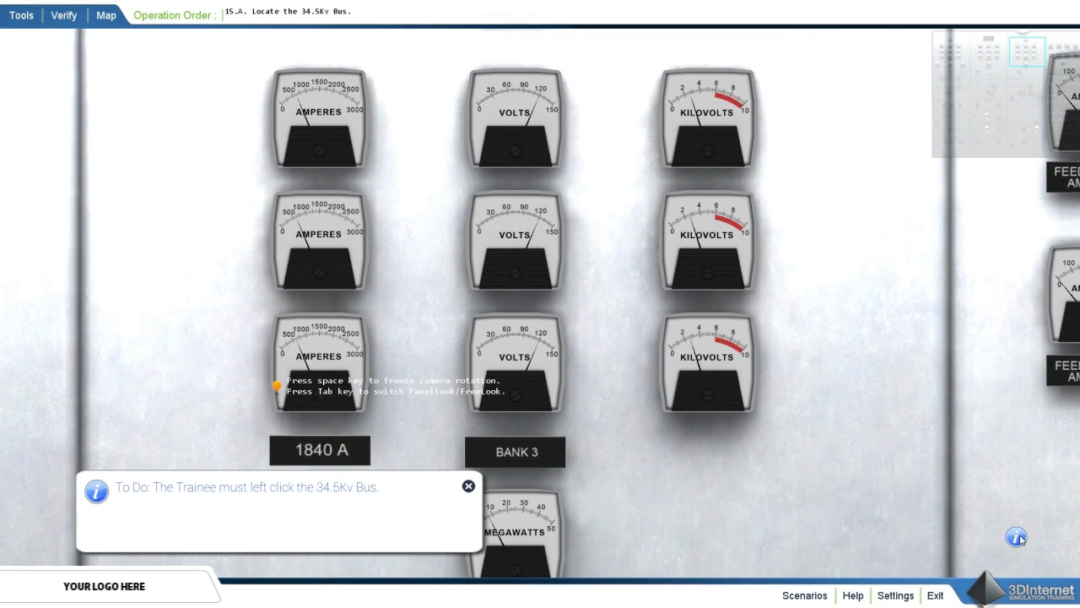
click(469, 487)
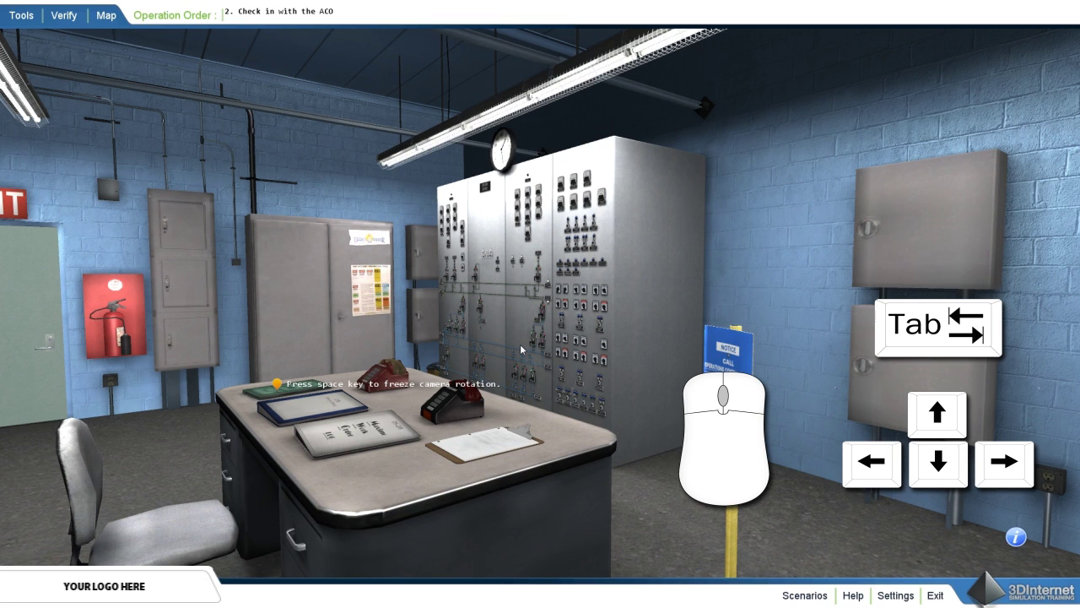
Step: Walk forward and back and turn left and right around the control room
key(Up)
key(Down)
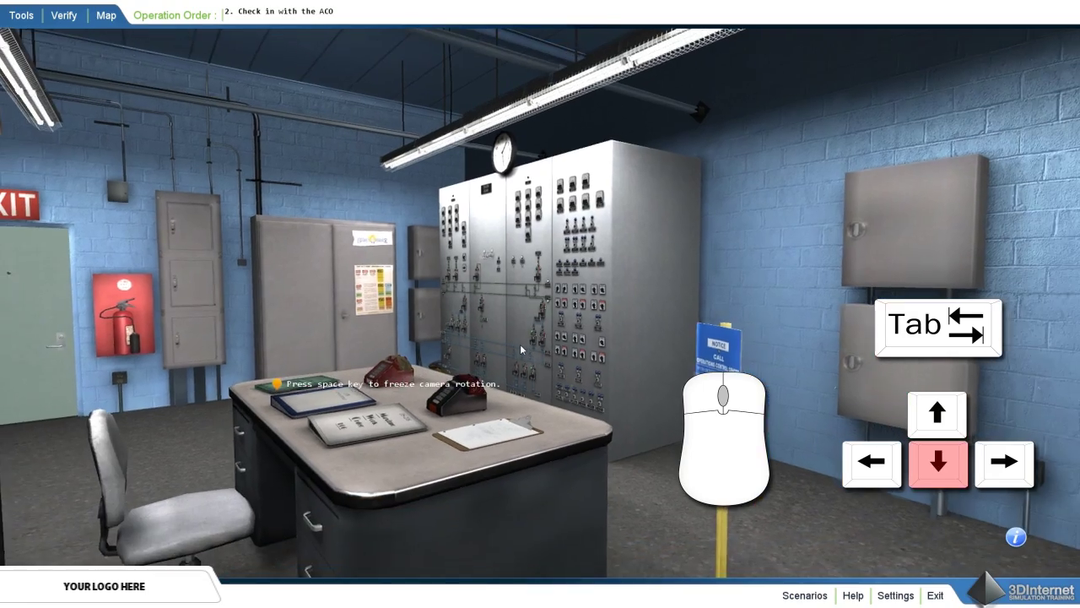
key(Left)
key(Right)
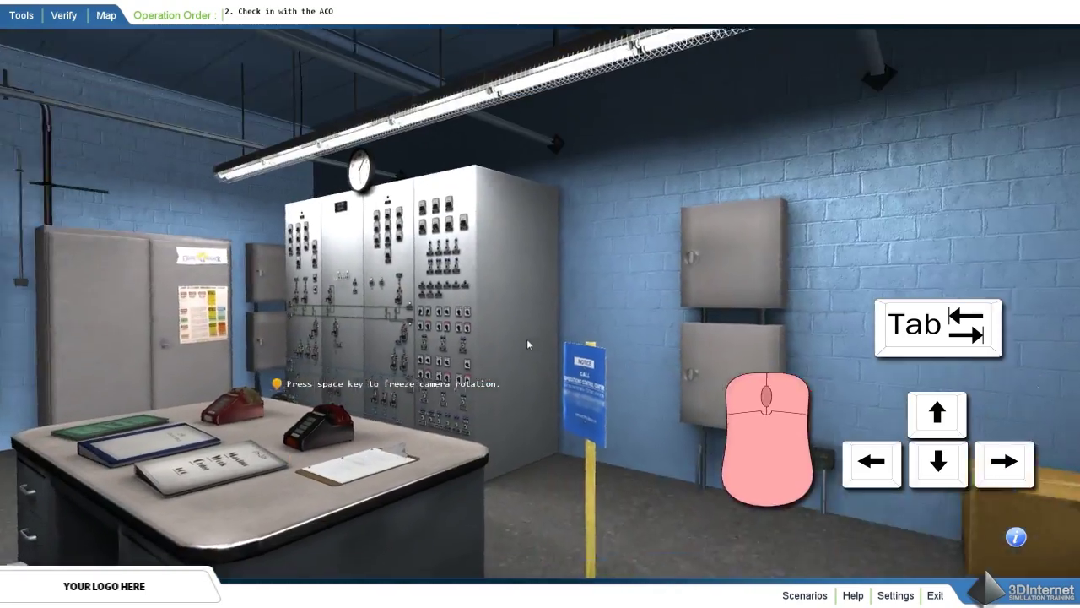
Step: Toggle the close Bank 2 panel view and back, then call the ACO on the black phone
key(Tab)
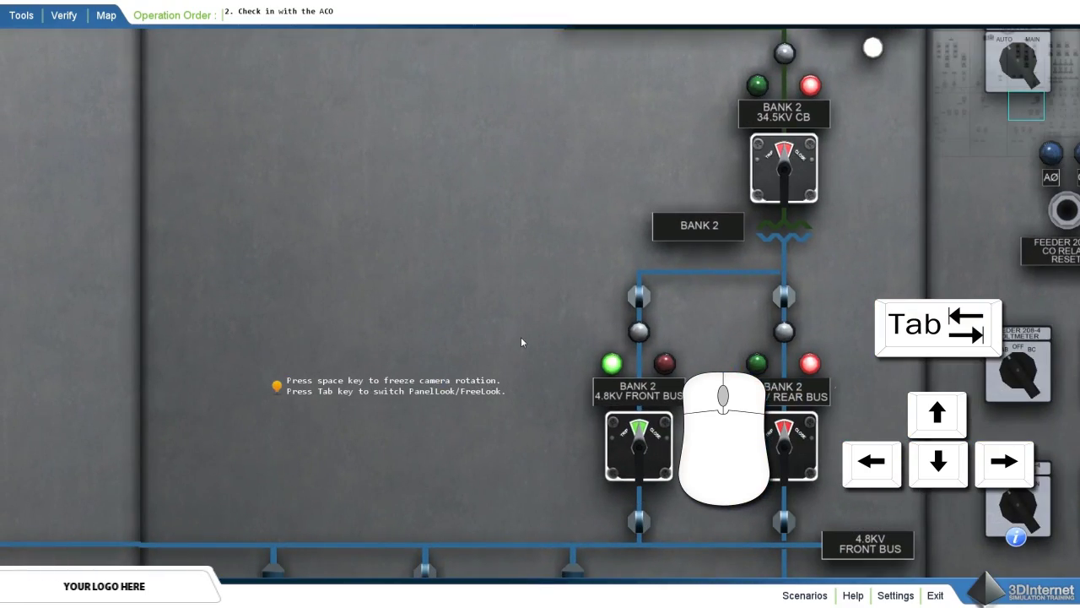
key(Tab)
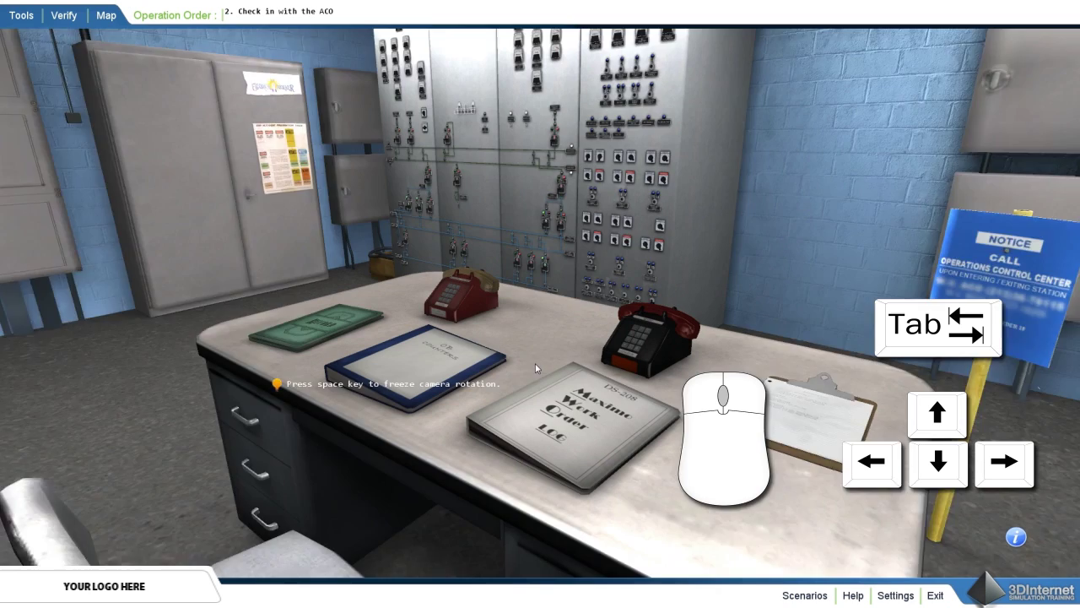
click(540, 366)
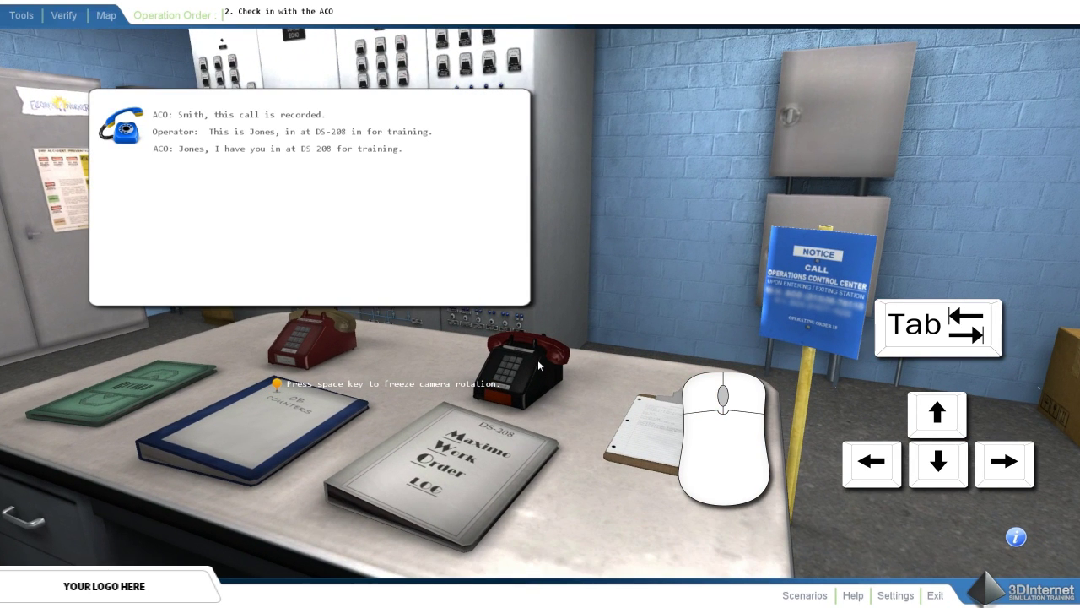
click(513, 110)
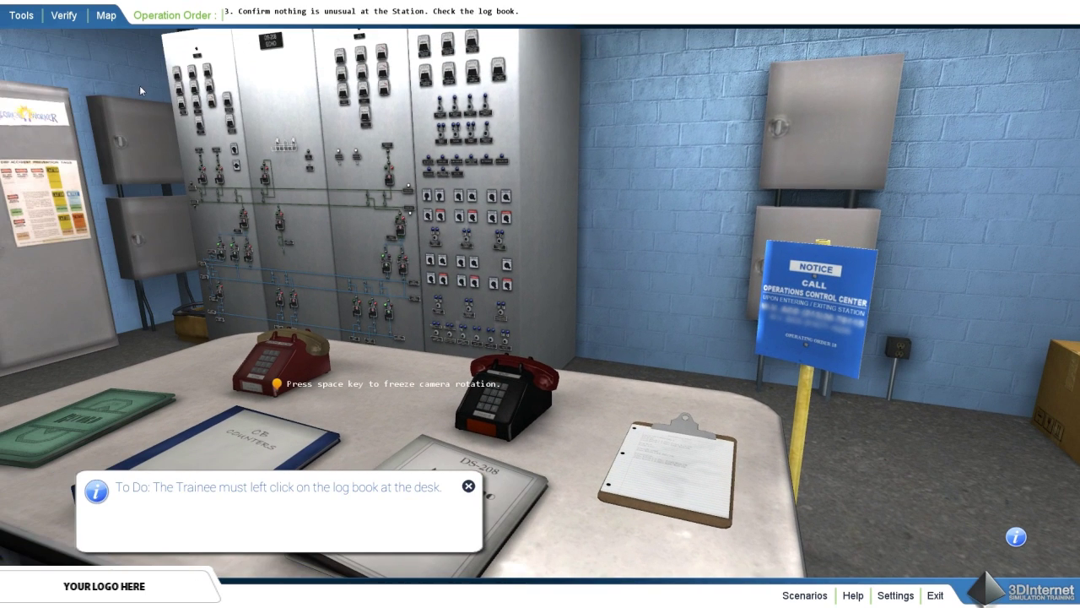
click(21, 15)
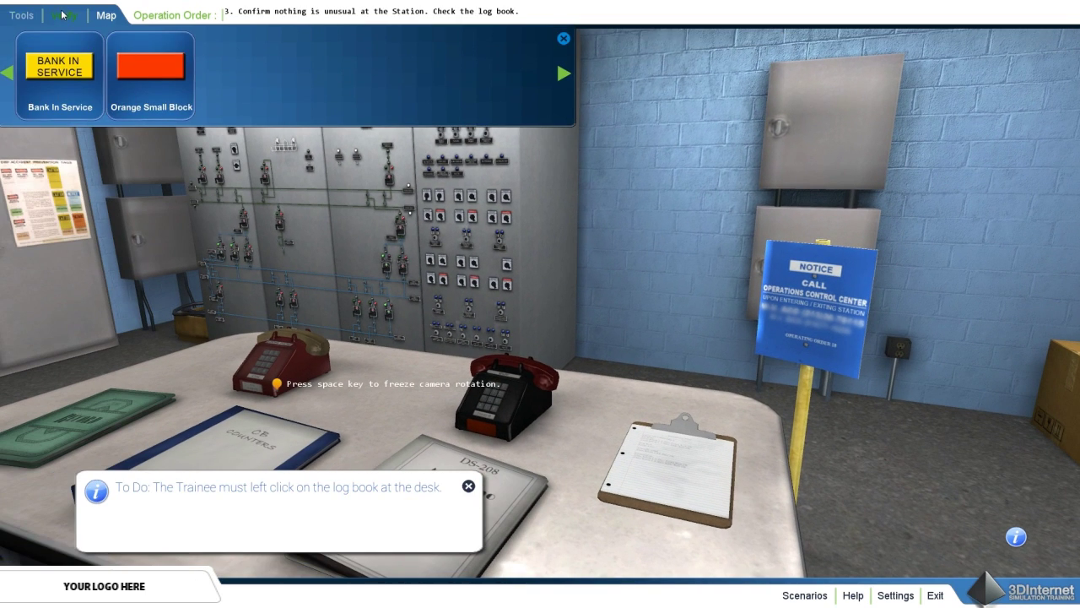
click(564, 39)
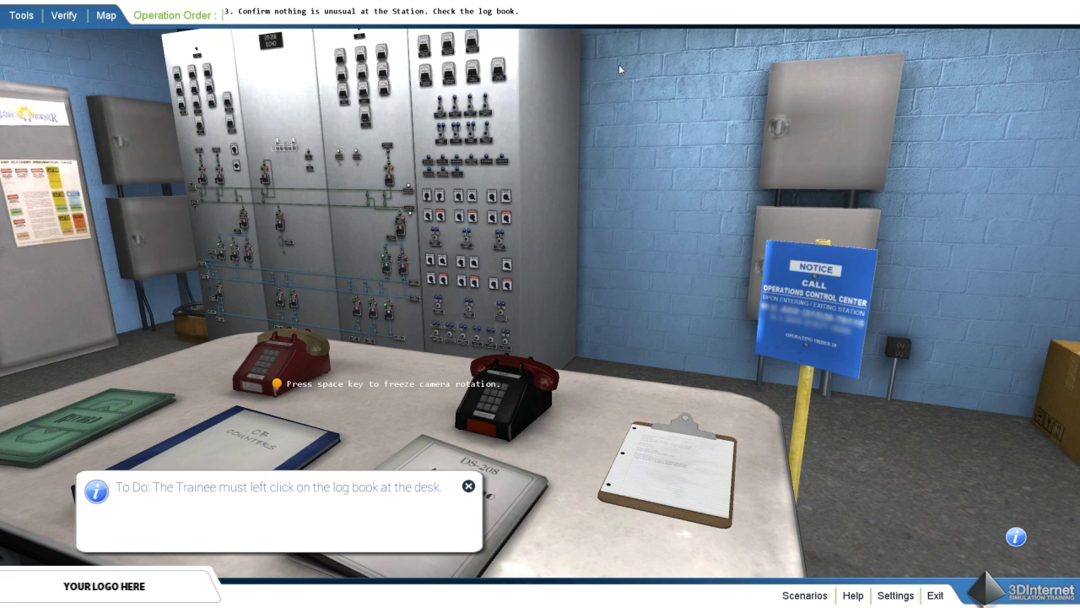
click(806, 595)
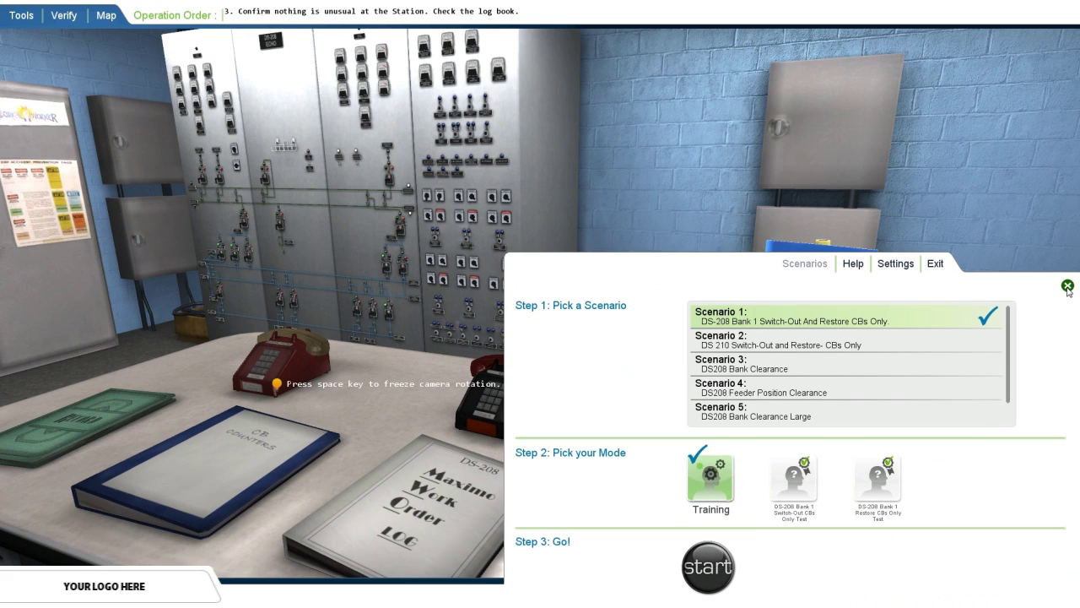
click(857, 265)
click(895, 249)
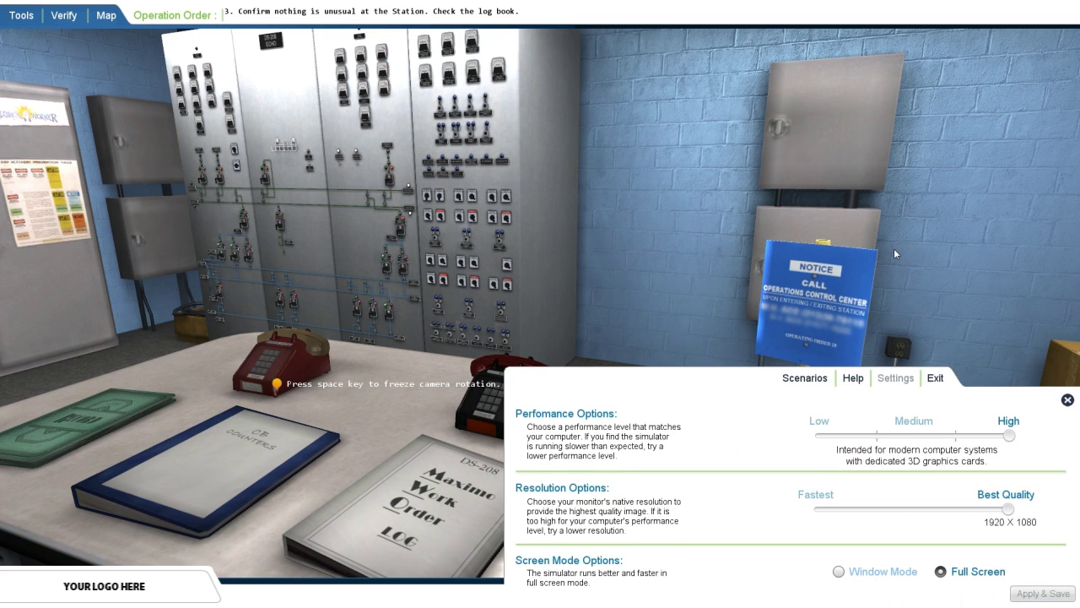
click(936, 379)
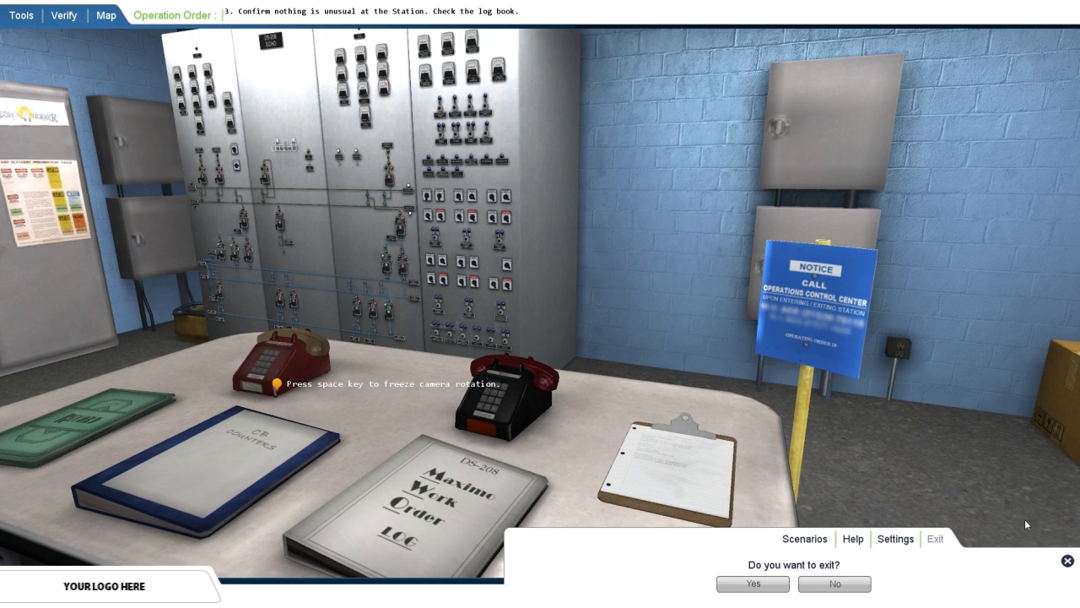
click(1068, 561)
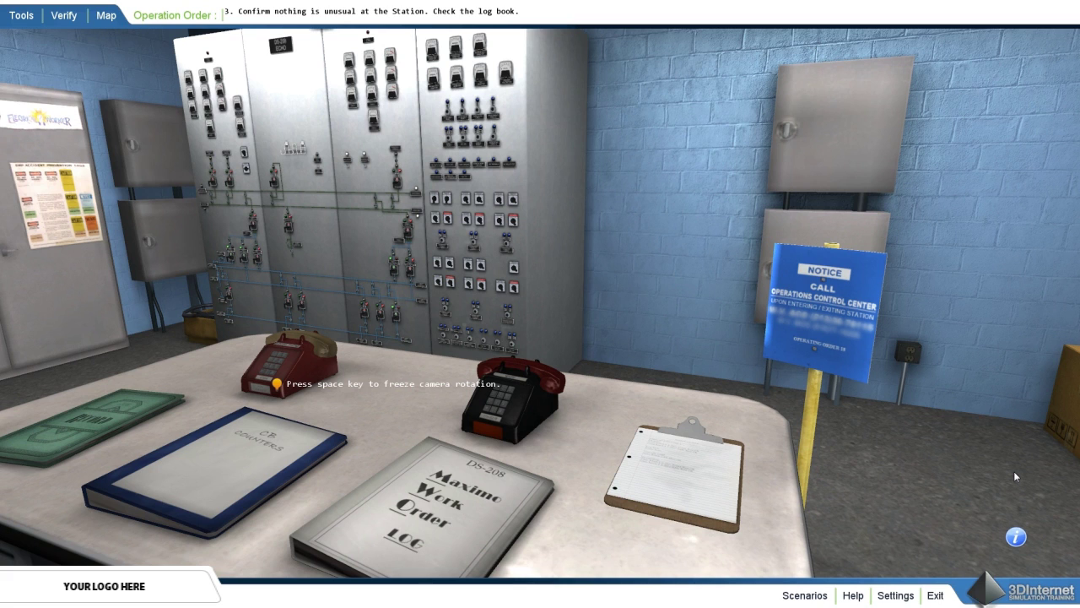
Step: Call the ACO on the black phone, then begin the station inspection of lights and breaker switches
click(684, 315)
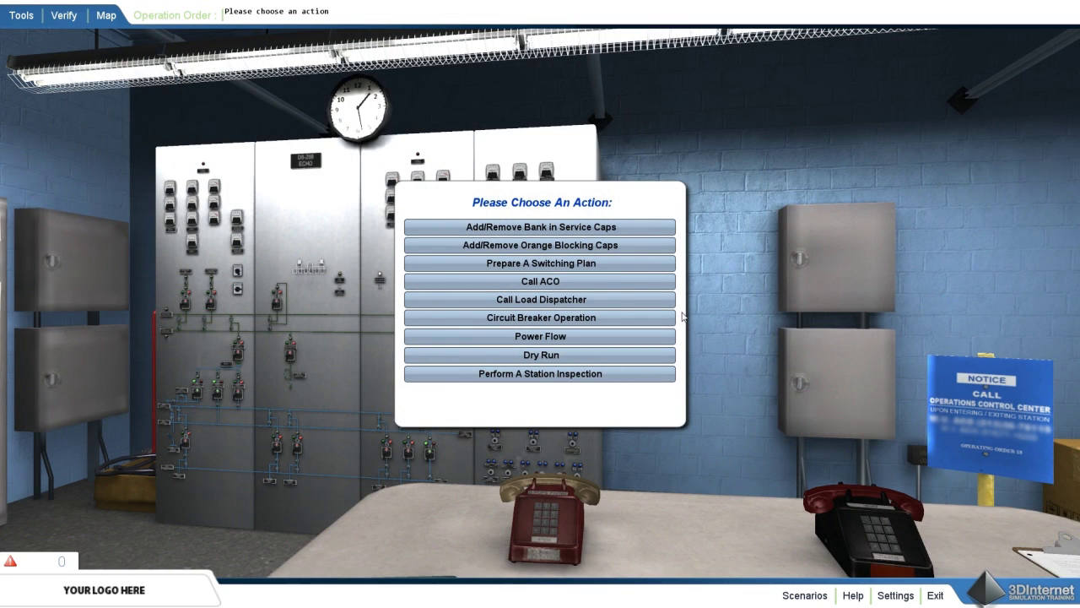
click(550, 284)
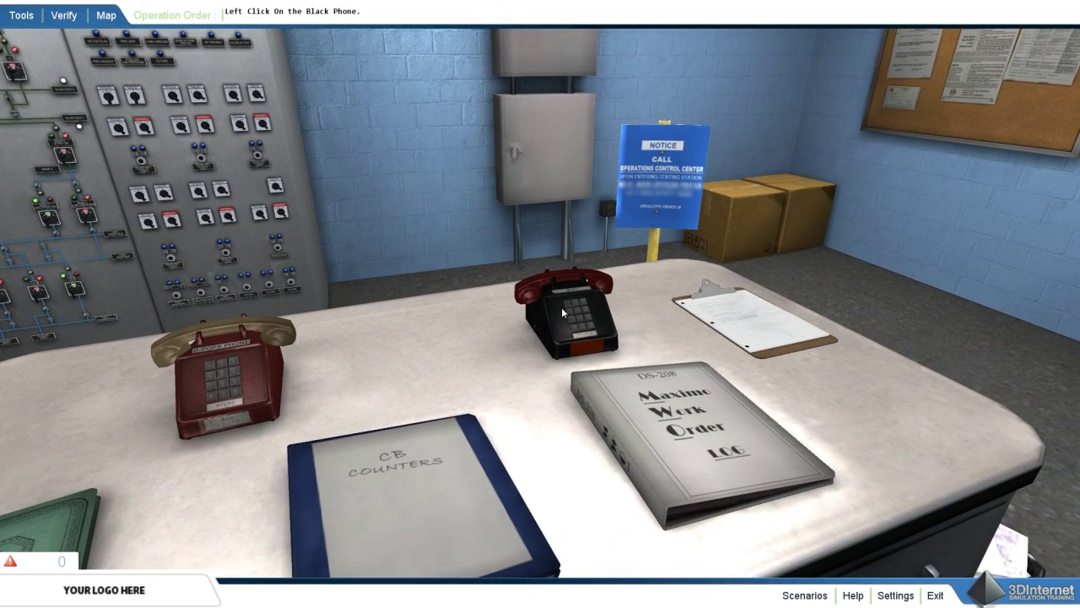
click(557, 295)
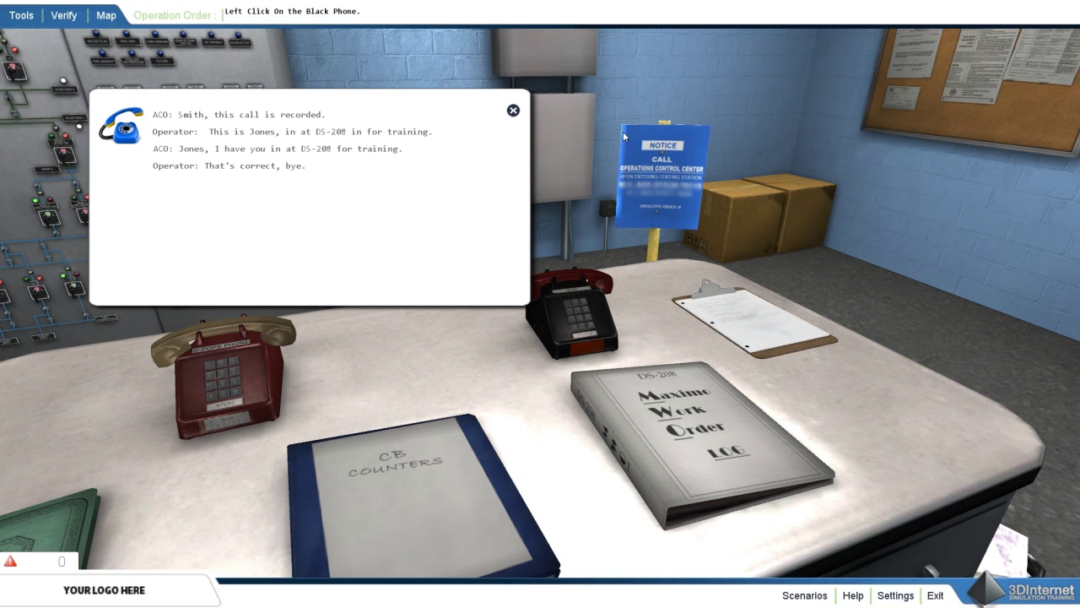
click(514, 111)
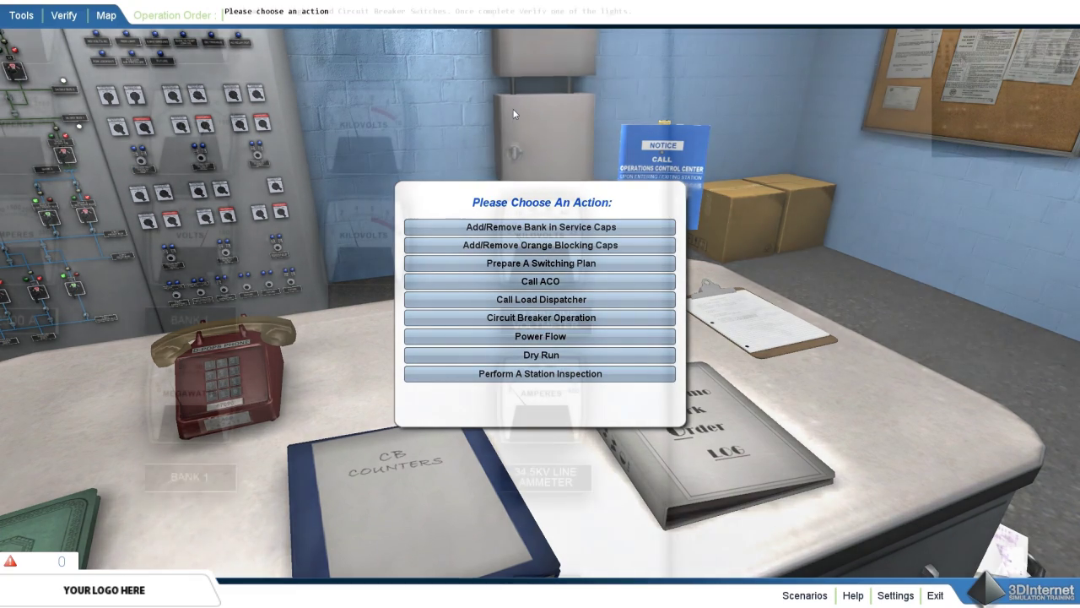
click(541, 317)
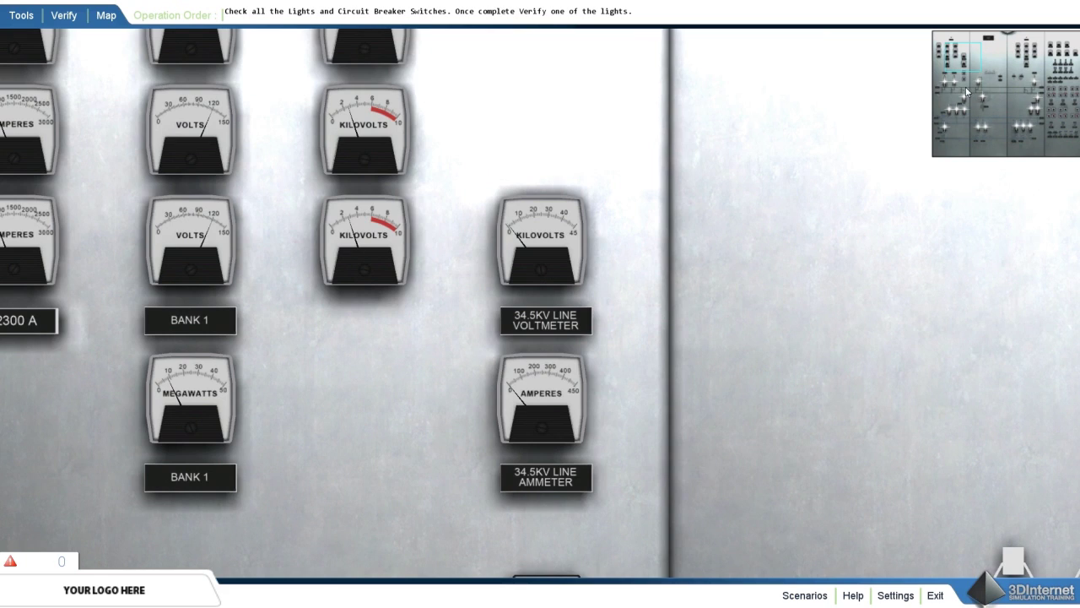
Step: Move via the minimap to Bank 1's L3 breaker and verify its red indicator light
click(967, 108)
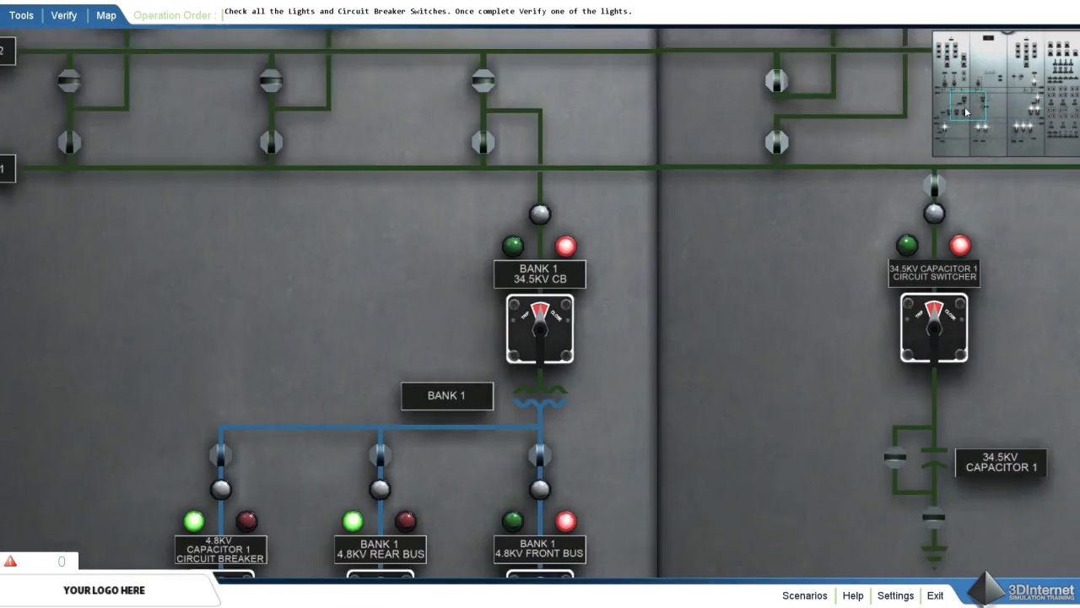
drag(967, 112, 1035, 84)
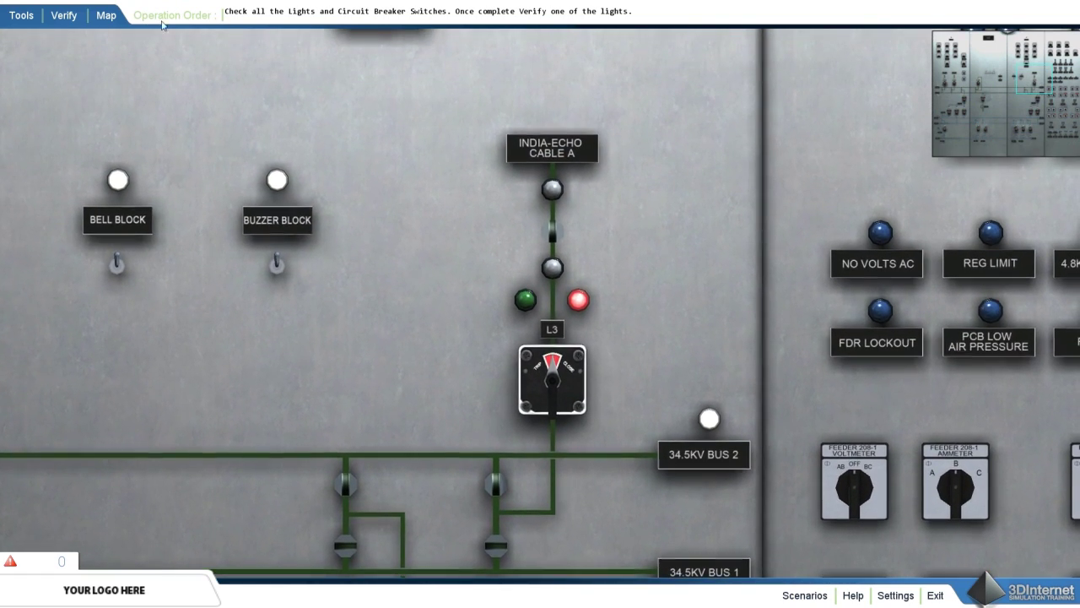
click(579, 302)
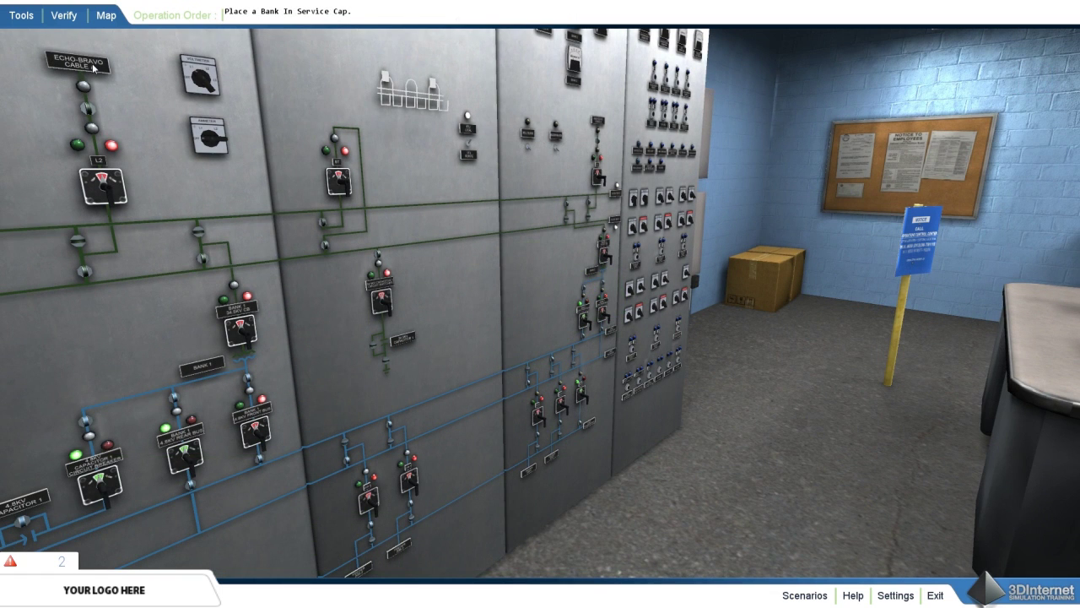
click(31, 19)
Step: Place Bank In Service caps on the Bank 1 breaker, the 4.8kV bus switch and two other switches
click(57, 66)
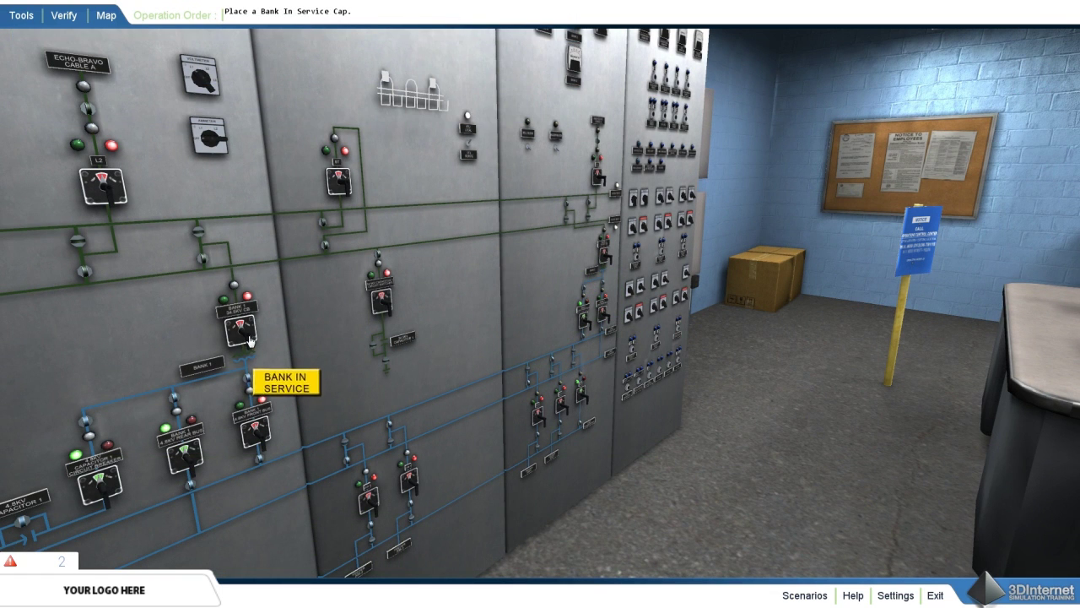
click(245, 337)
click(258, 437)
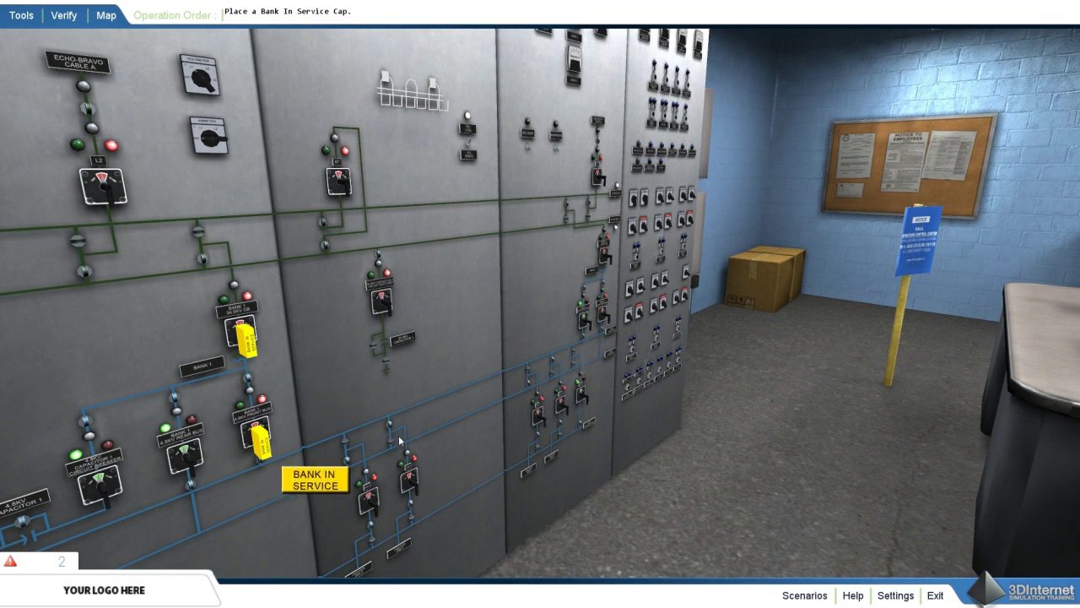
click(609, 262)
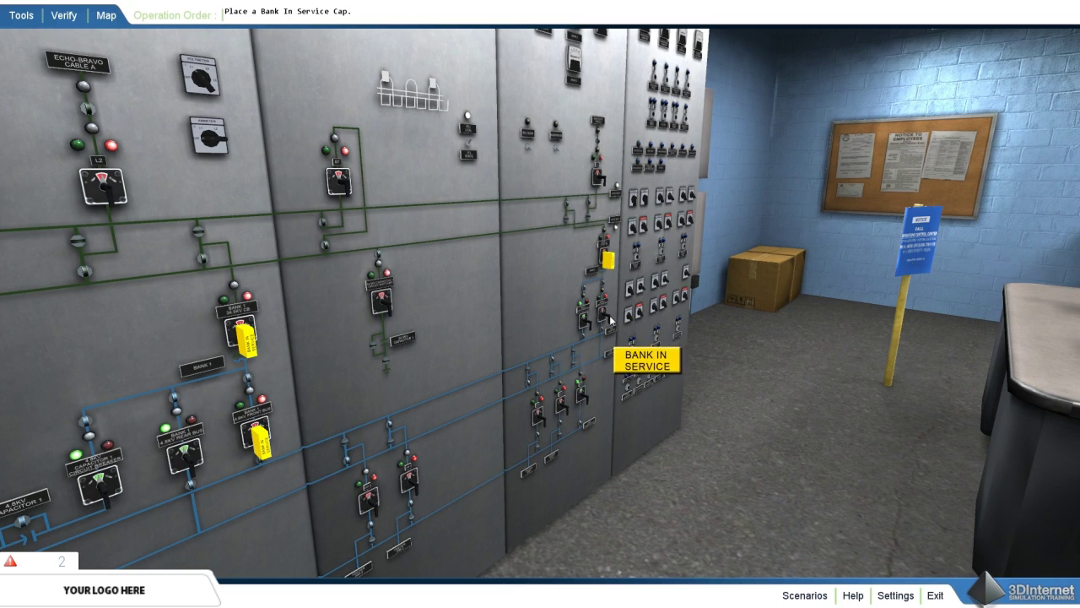
click(608, 319)
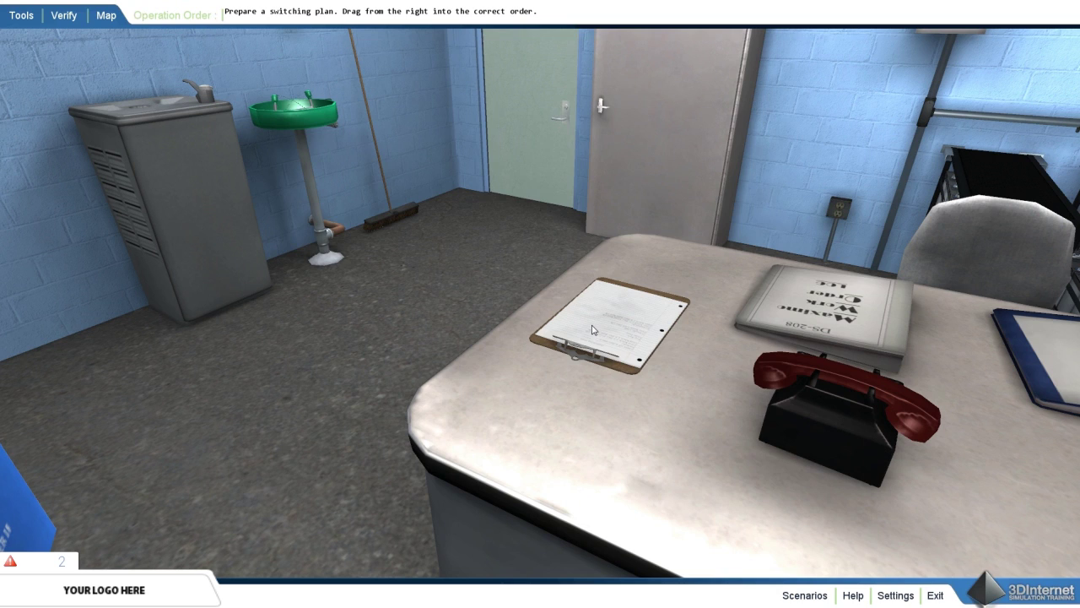
Step: Add Check off 4.8kV Cap 1, PARALLEL:, Close Bank 2 Front and Bank 1 Rear 4.8kV Bus CBs
click(592, 330)
click(673, 371)
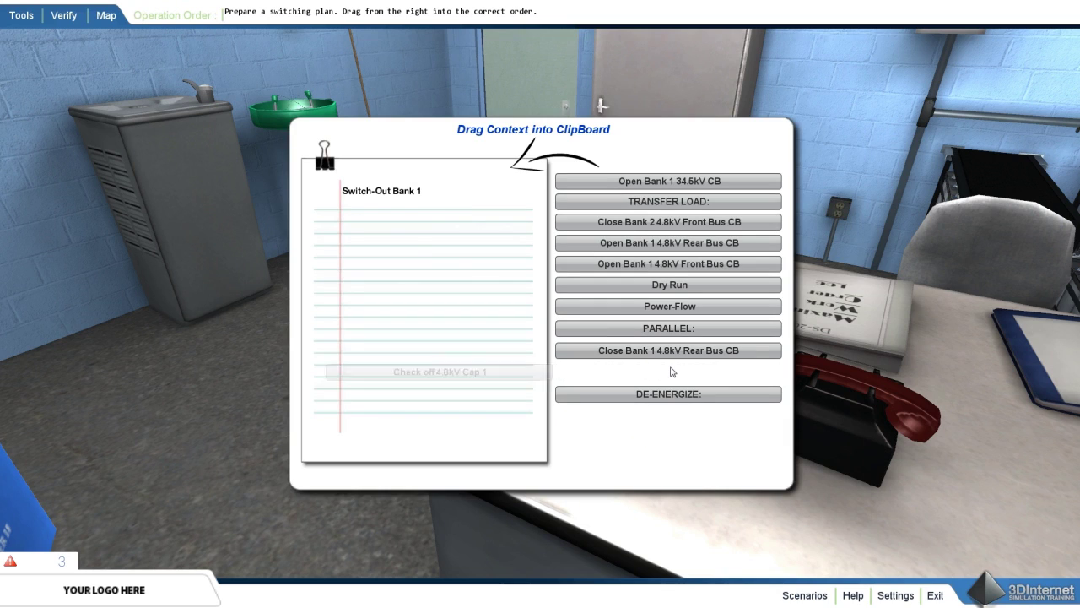
click(684, 330)
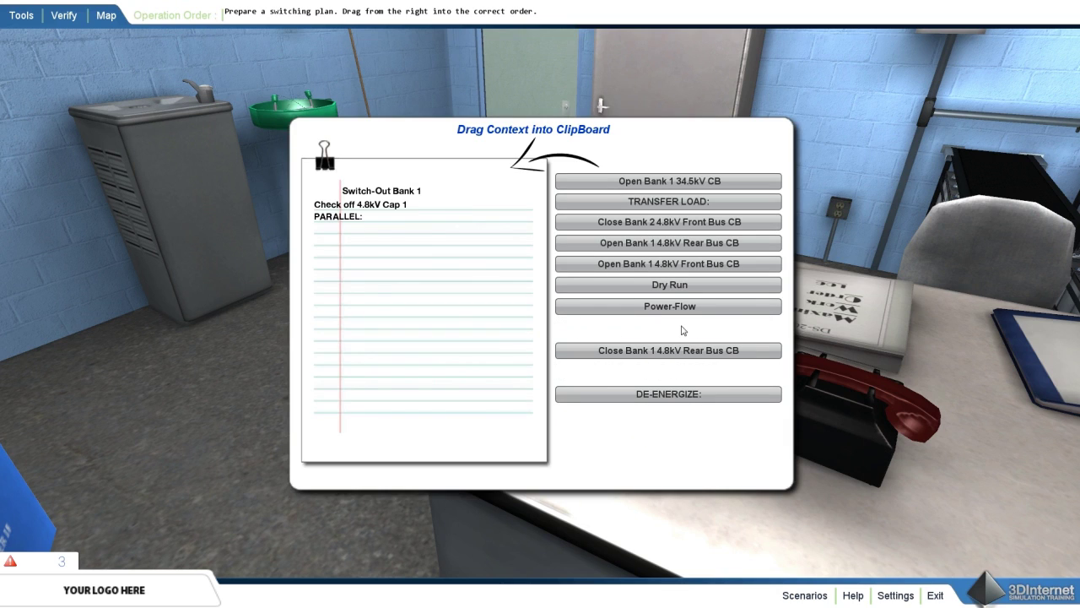
click(718, 222)
click(726, 351)
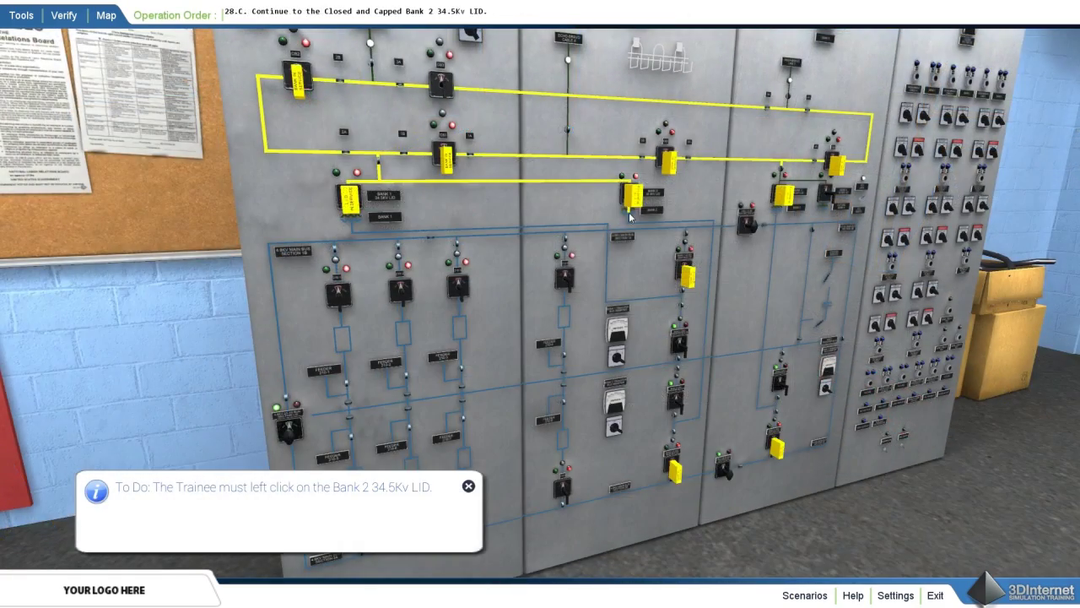
Step: Trace power flow from Bank 2 through Section 2A, Bank 1 and Bank 3 to Main Bus Section 3B
click(630, 215)
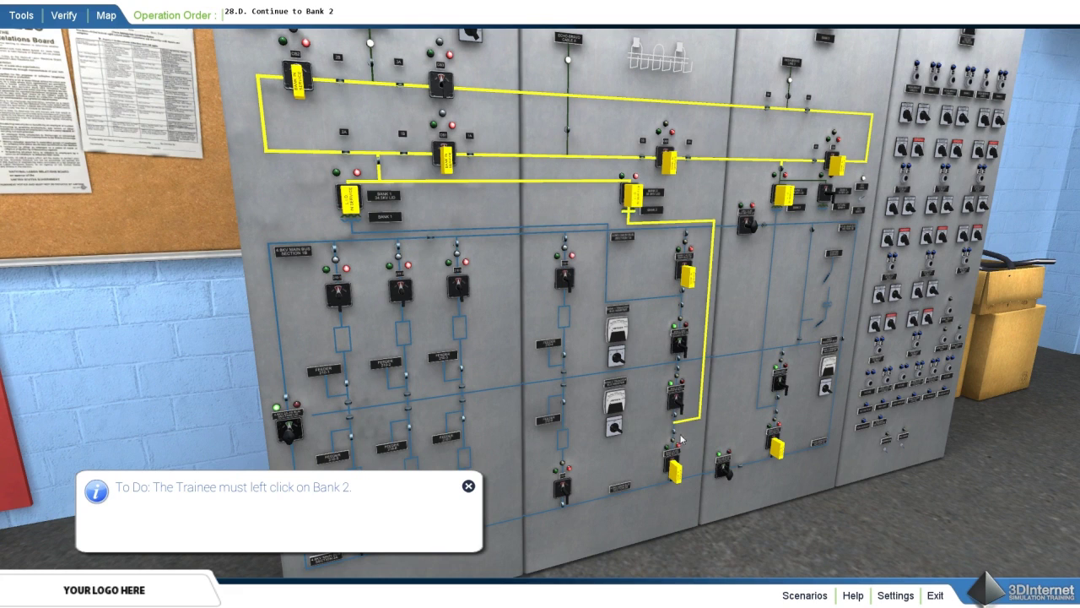
click(673, 483)
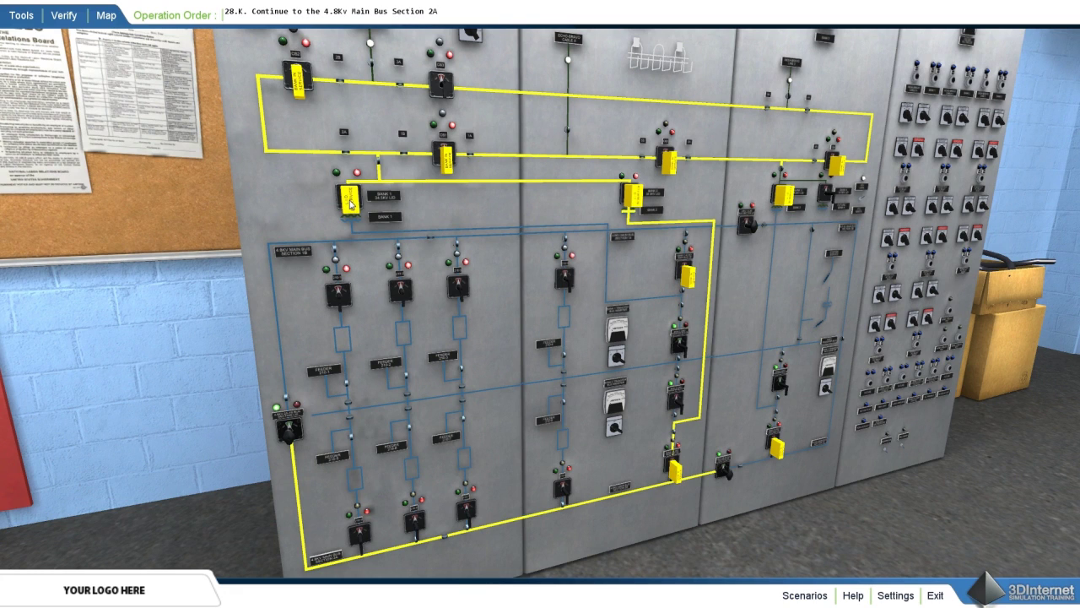
click(686, 287)
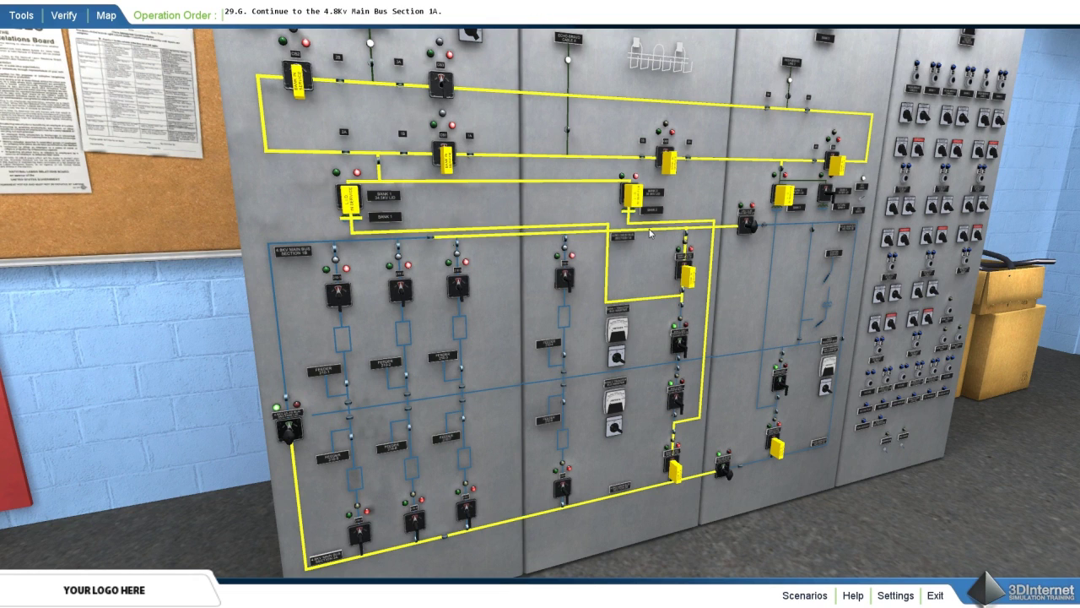
click(297, 245)
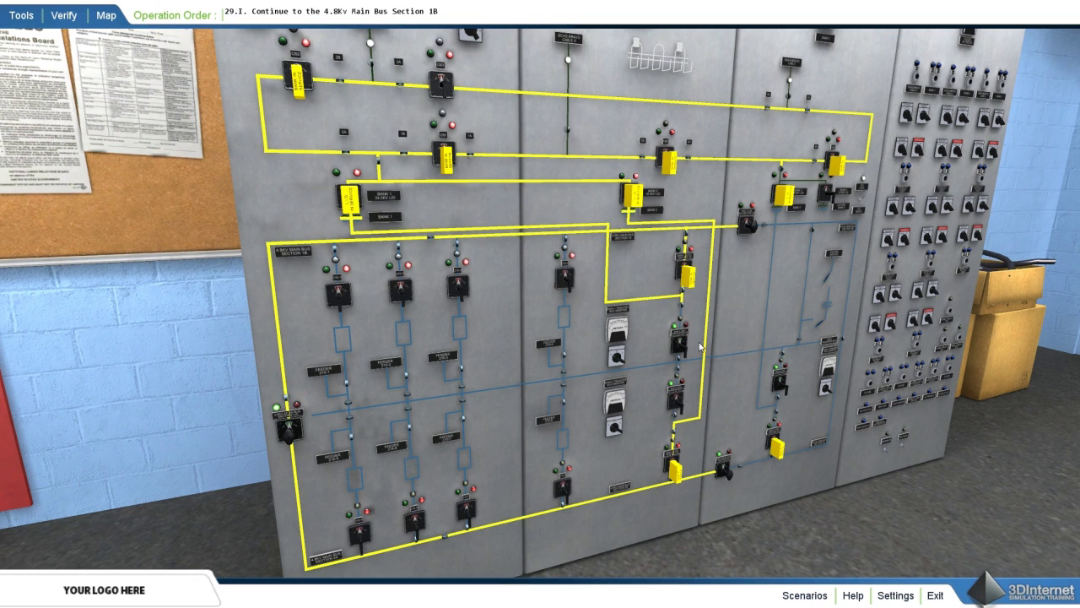
click(776, 213)
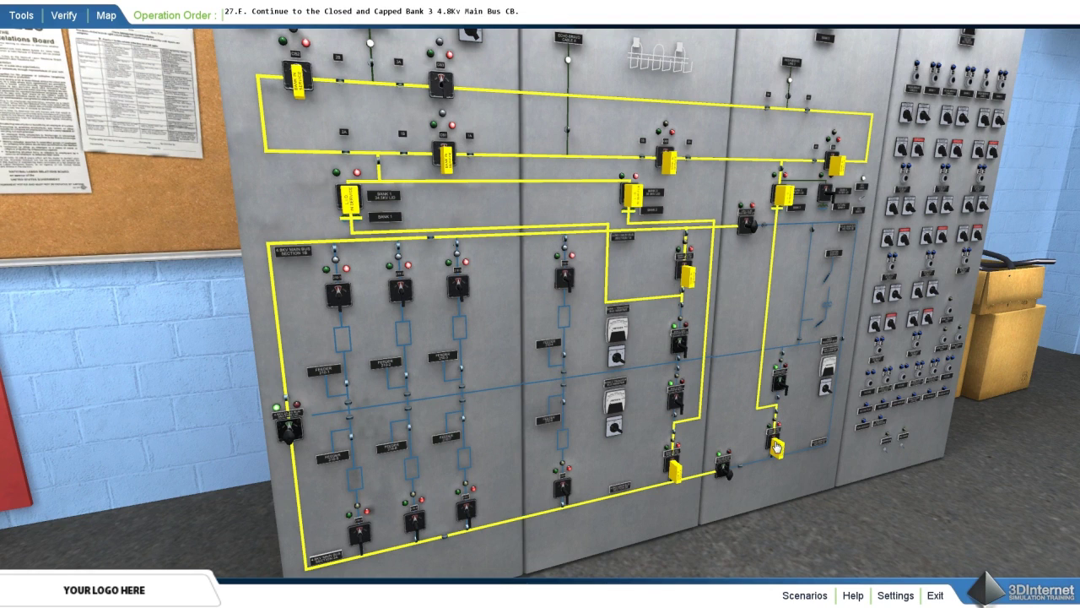
click(842, 341)
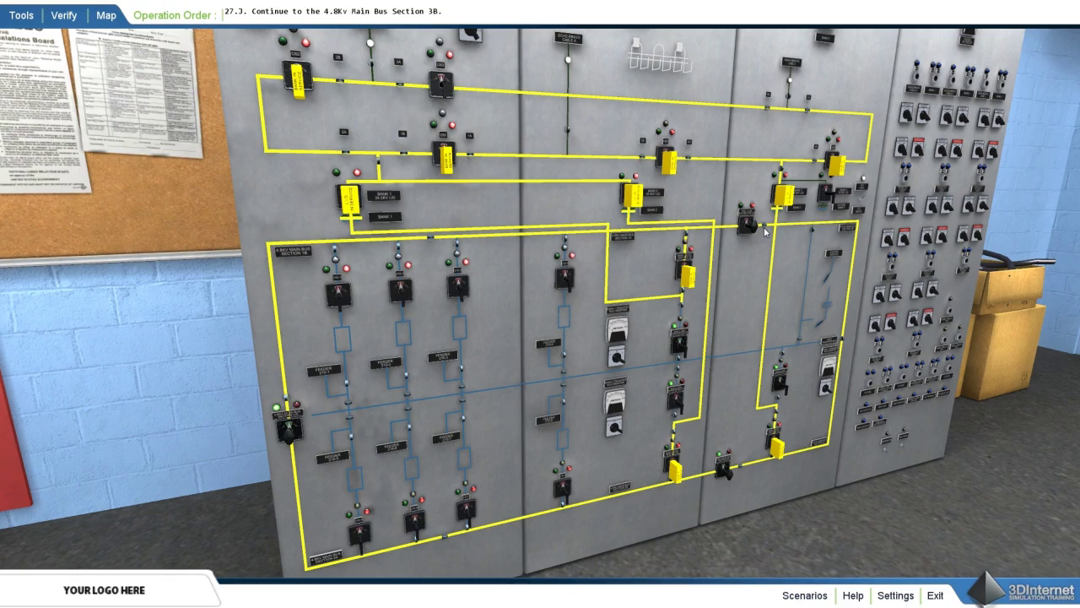
Step: Choose Circuit Breaker Operation and predict ammeters No Change, volt meters and ground detectors Increase
click(764, 227)
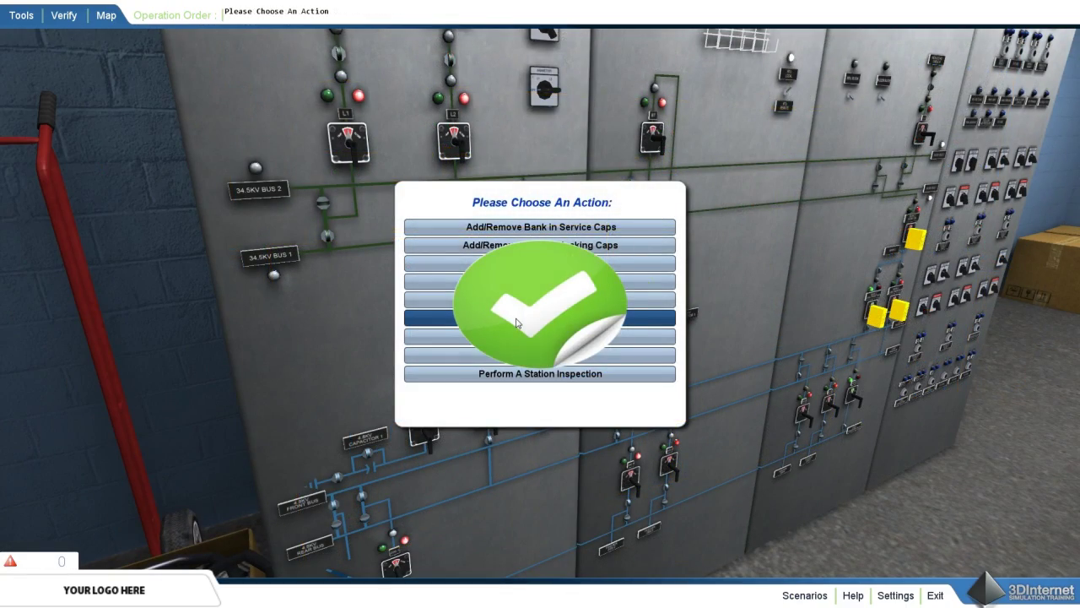
click(517, 319)
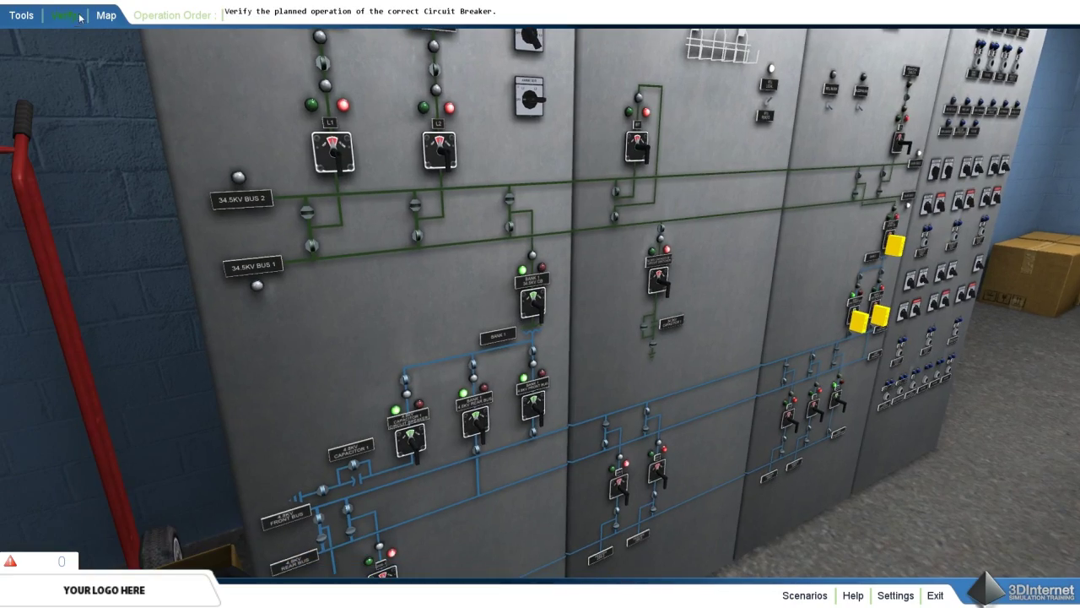
click(540, 308)
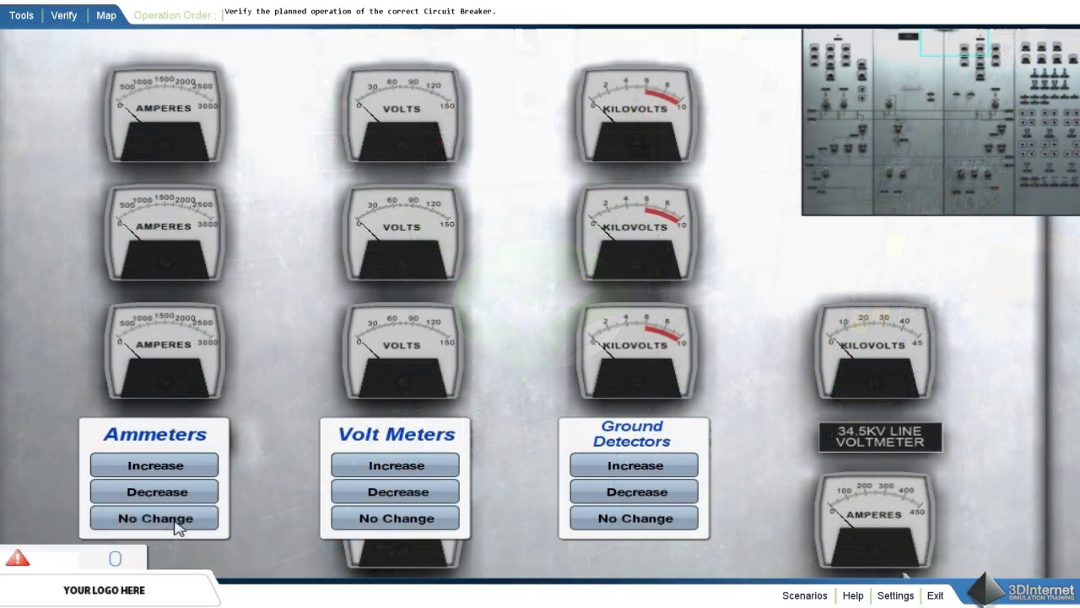
click(173, 518)
click(397, 466)
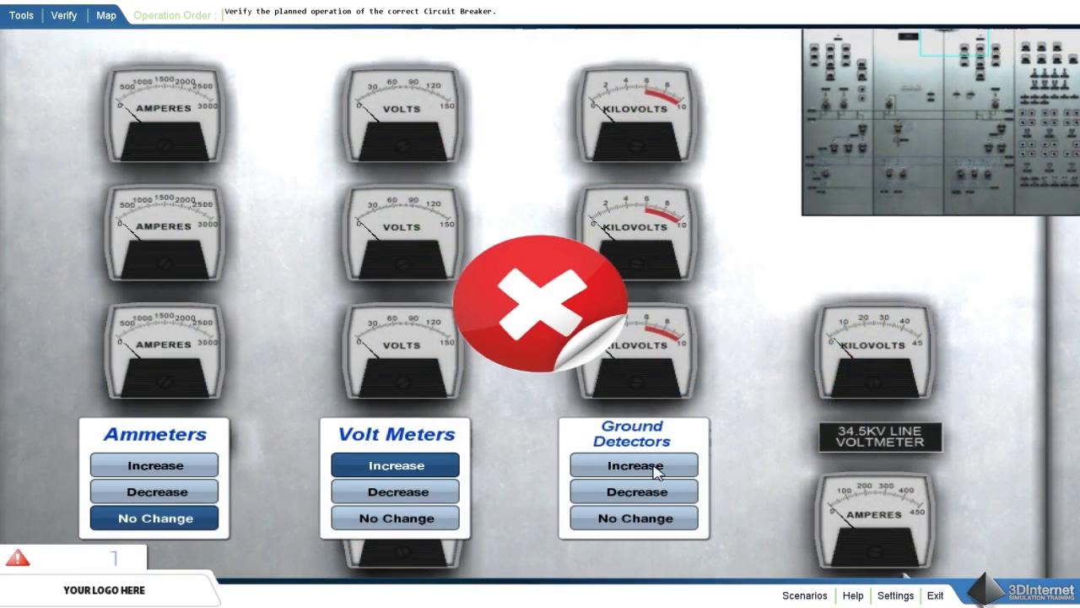
click(657, 470)
Step: For the next bank, predict No Change on ammeters, volt meters and ground detectors
click(511, 344)
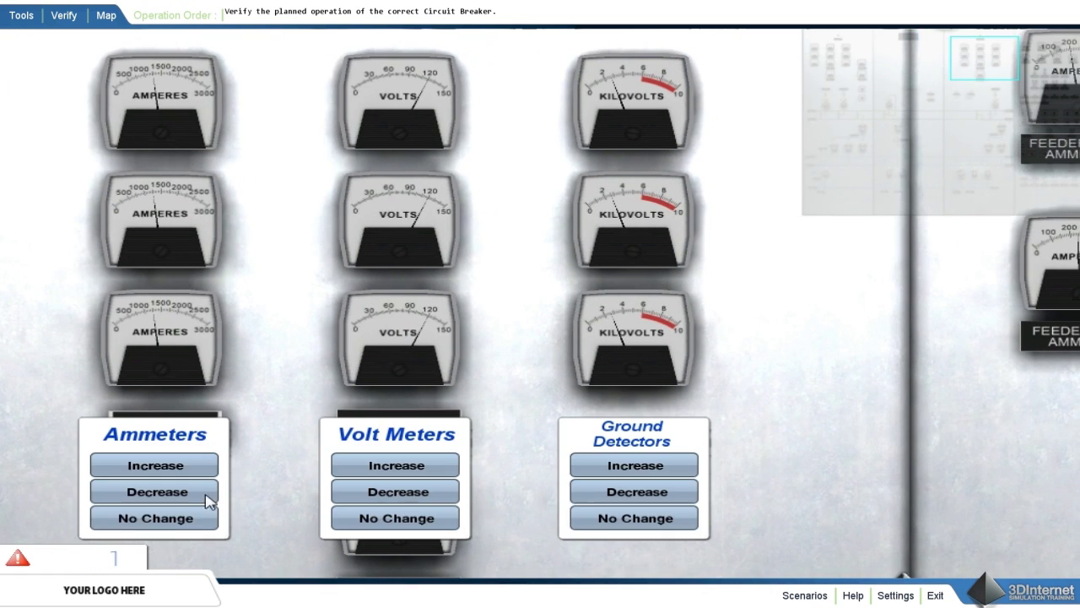
click(202, 518)
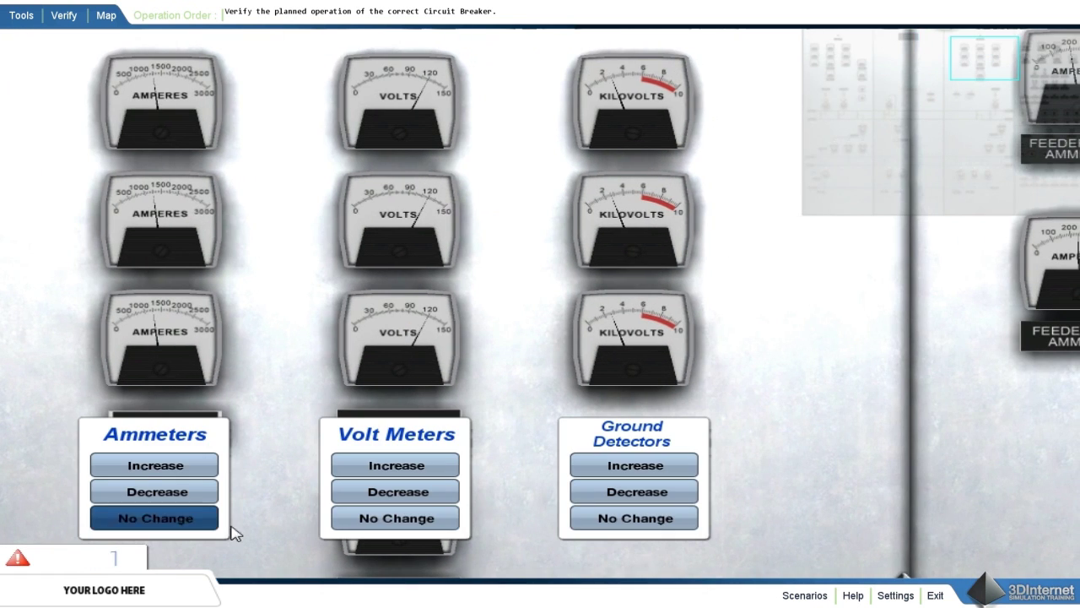
click(405, 521)
click(583, 521)
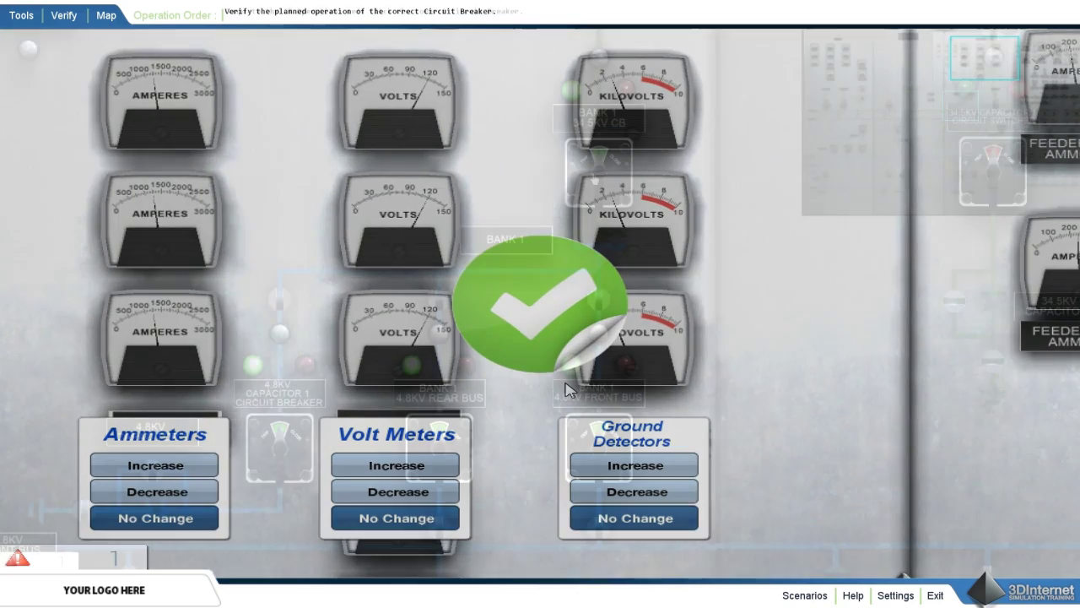
Step: Continue past the breaker operation to the outdoor yard scenario, order 2: Check in with the ACO
click(568, 386)
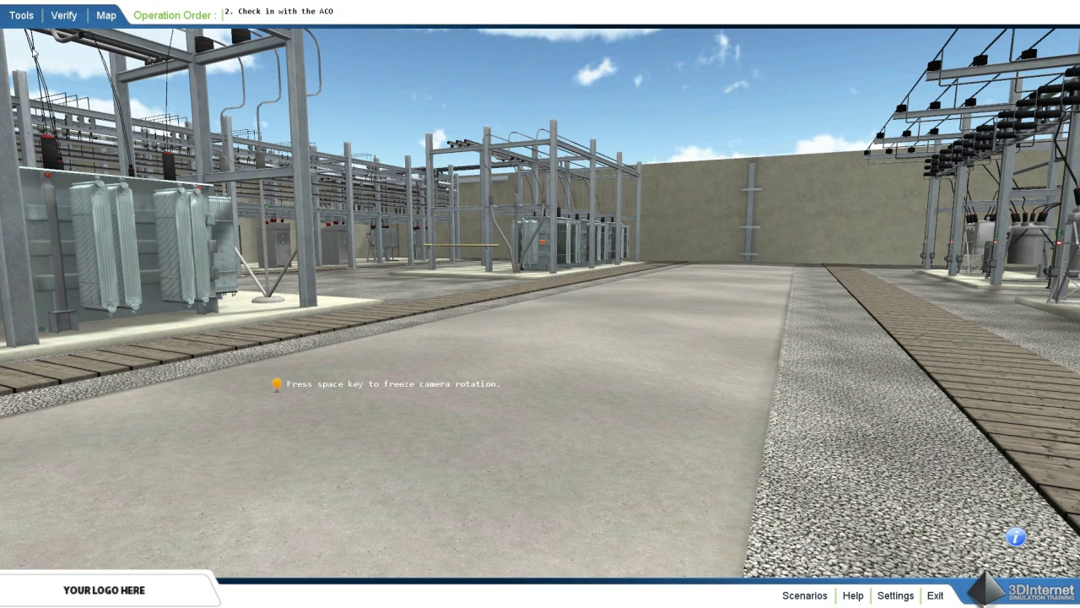
click(21, 17)
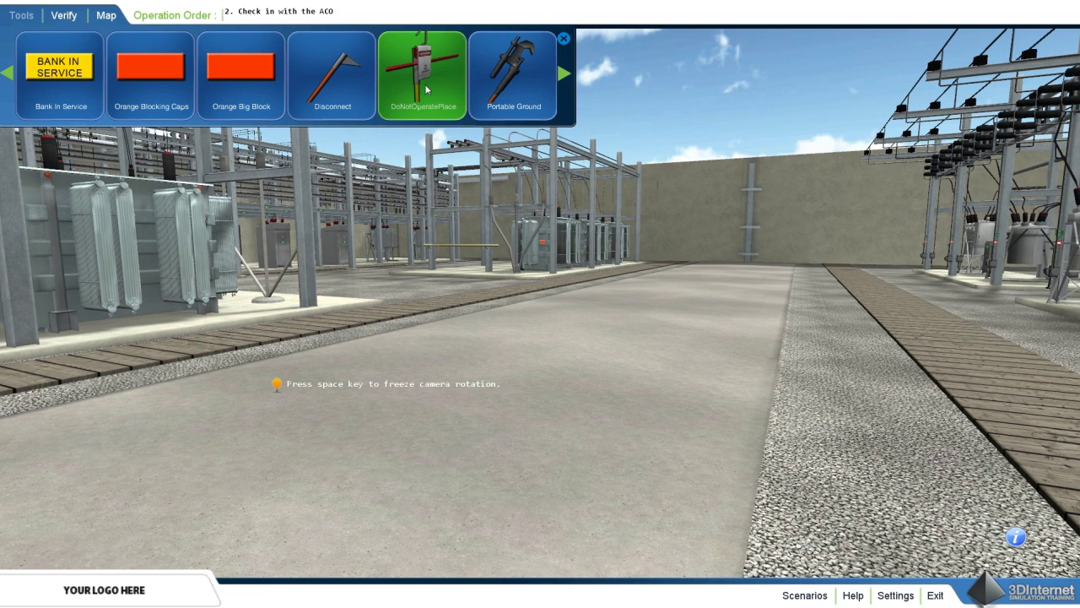
click(564, 76)
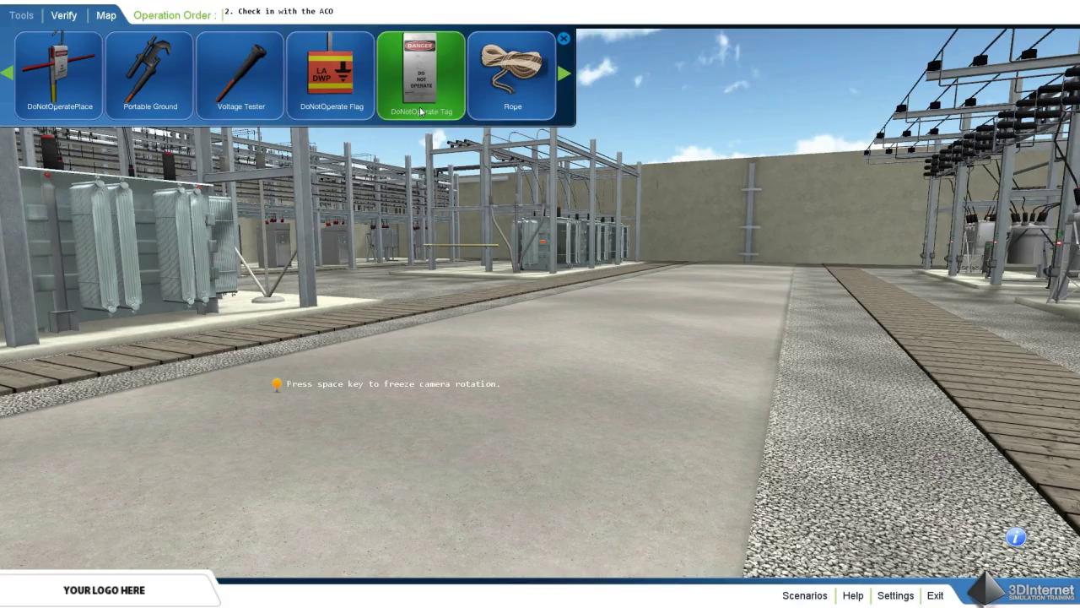
Step: Close the Tools tray, inspect the TBT cabinet's control panel, then shut the cabinet door
click(564, 40)
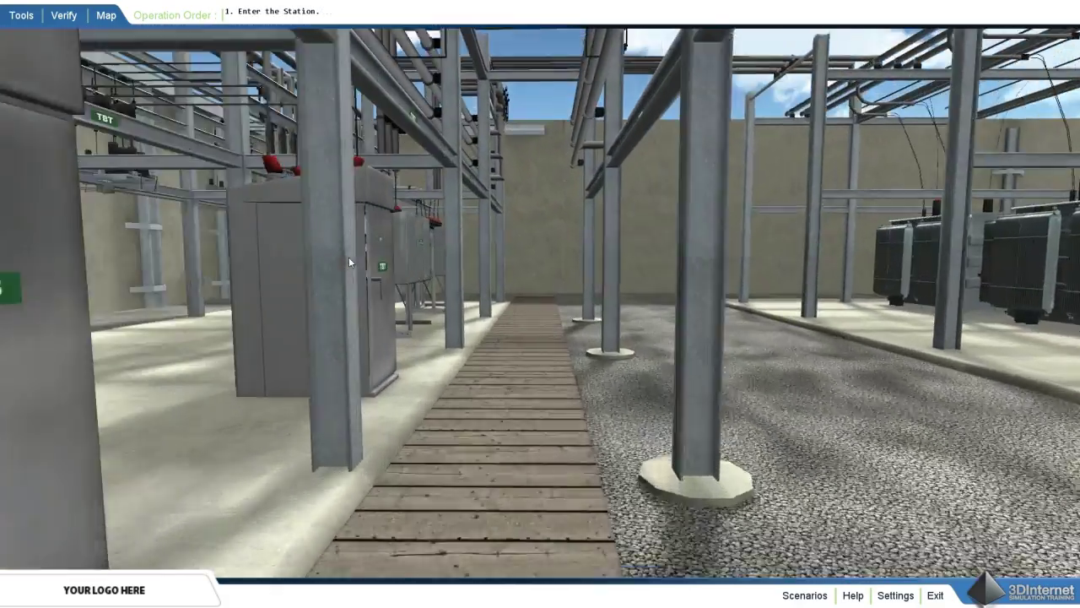
click(349, 257)
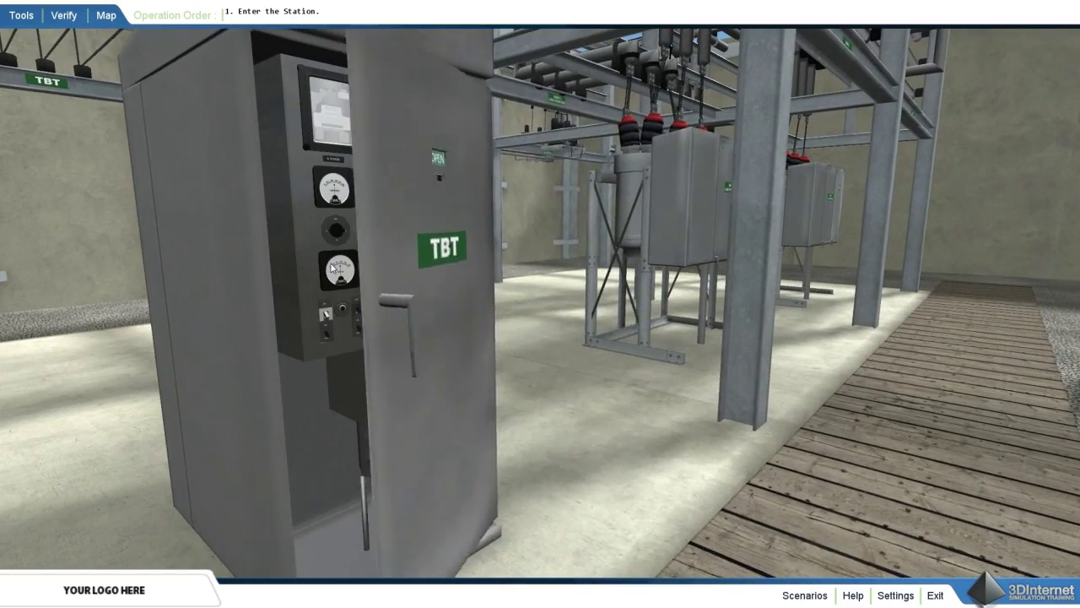
click(332, 264)
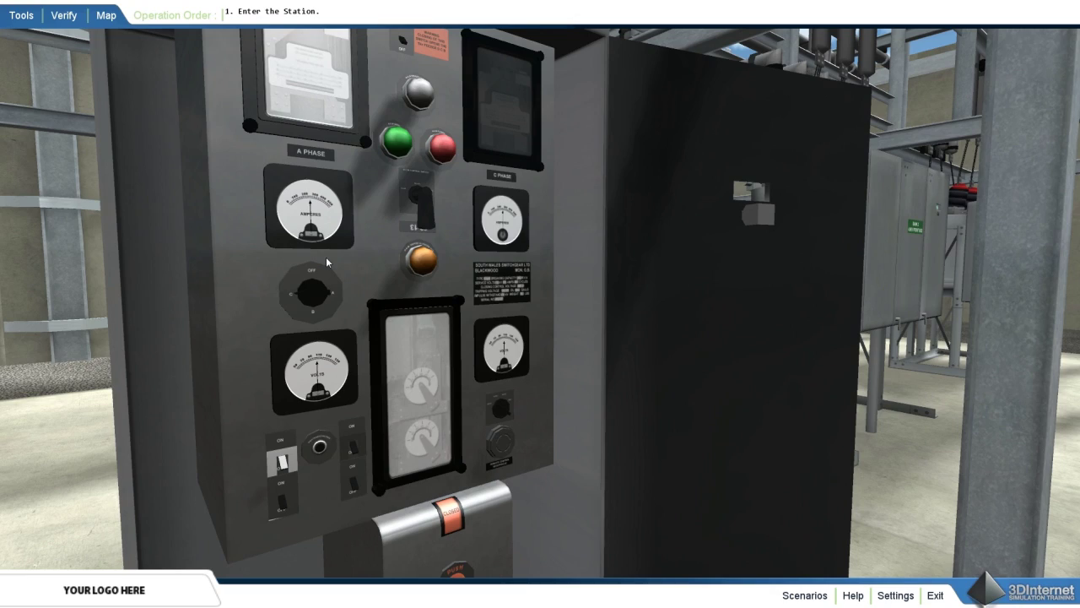
click(326, 256)
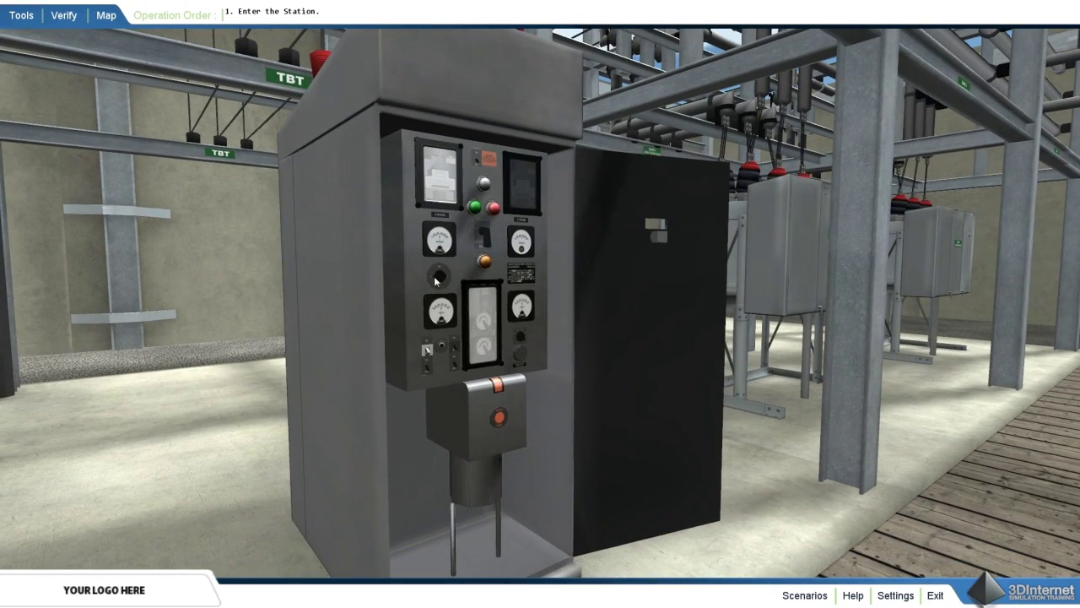
click(624, 297)
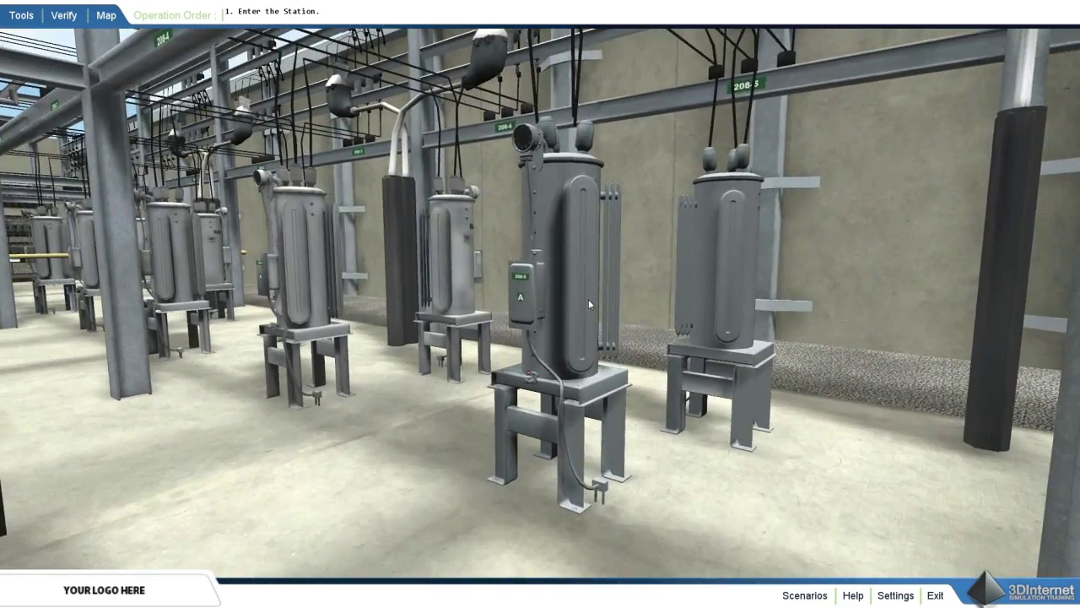
Step: Zoom in on transformer 208-5 and open, then close, its control panel cover
click(588, 299)
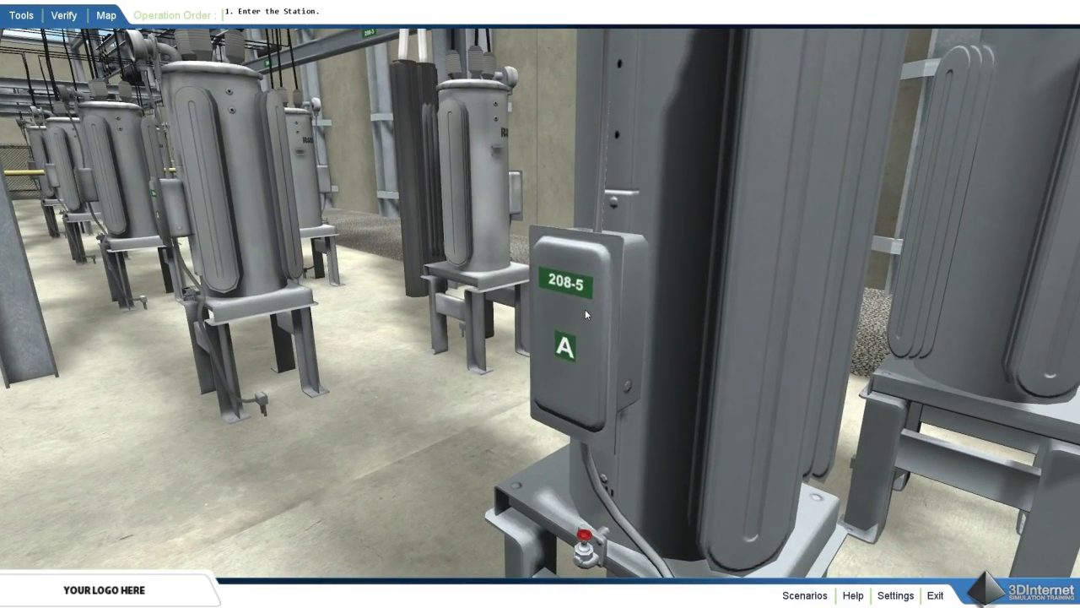
click(585, 309)
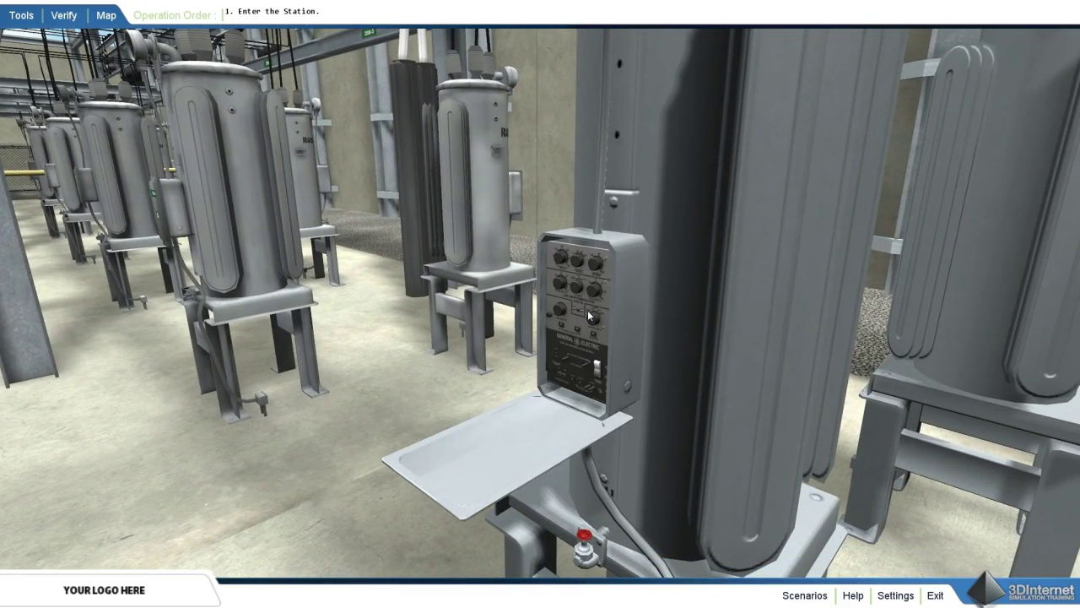
click(494, 458)
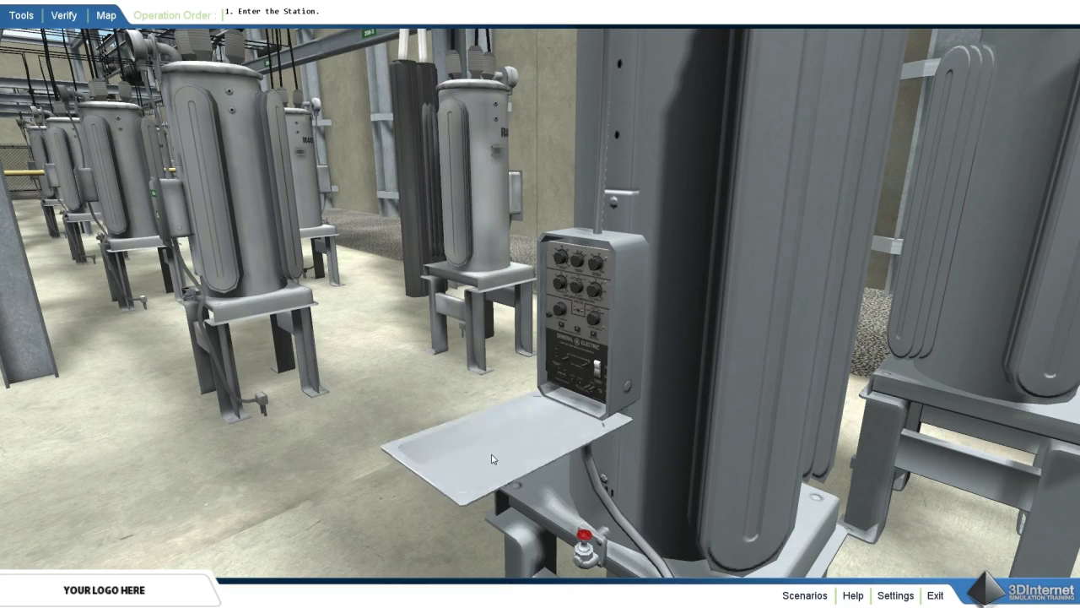